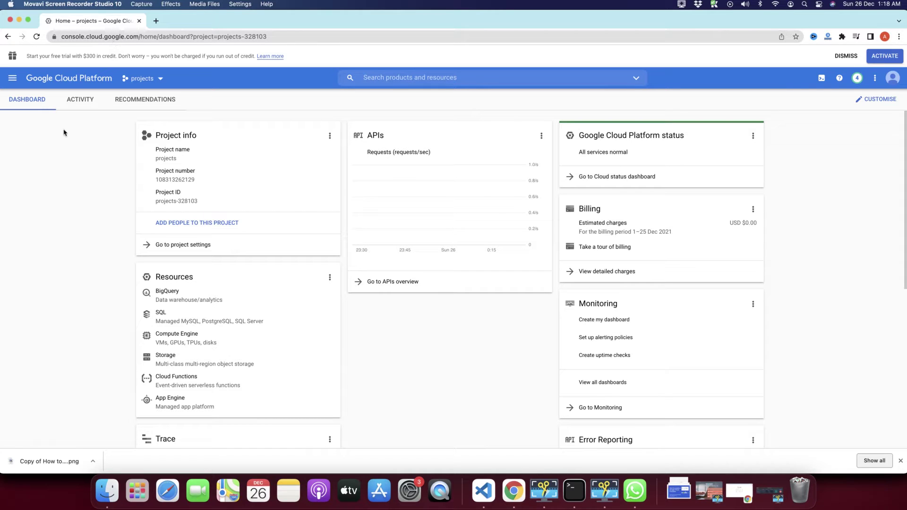
Step: Open Marketplace from the navigation menu by finding 'market' in the drawer
{"action": "left_click", "coordinate": [14, 79]}
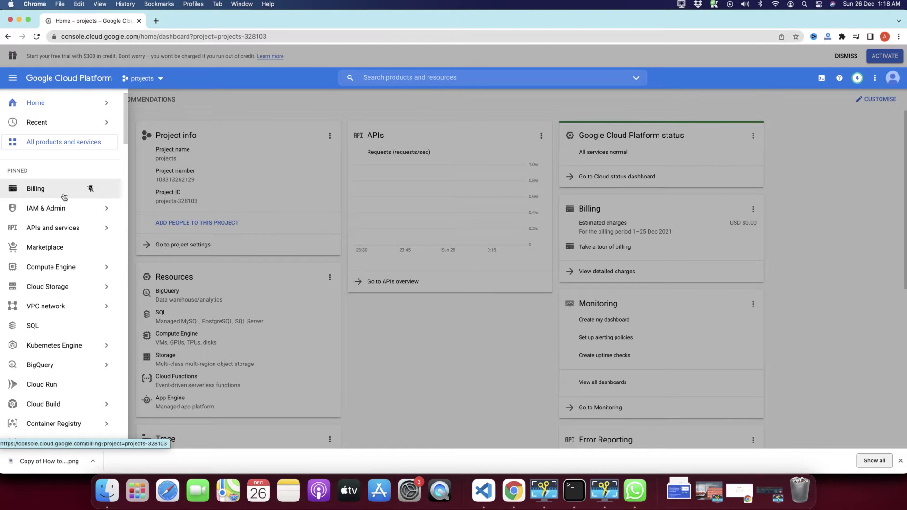
{"action": "scroll", "coordinate": [65, 197], "scroll_direction": "down", "scroll_amount": 3}
{"action": "scroll", "coordinate": [65, 197], "scroll_direction": "up", "scroll_amount": 3}
{"action": "scroll", "coordinate": [64, 197], "scroll_direction": "down", "scroll_amount": 3}
{"action": "scroll", "coordinate": [64, 197], "scroll_direction": "up", "scroll_amount": 3}
{"action": "key", "text": "super+f"}
{"action": "type", "text": "market"}
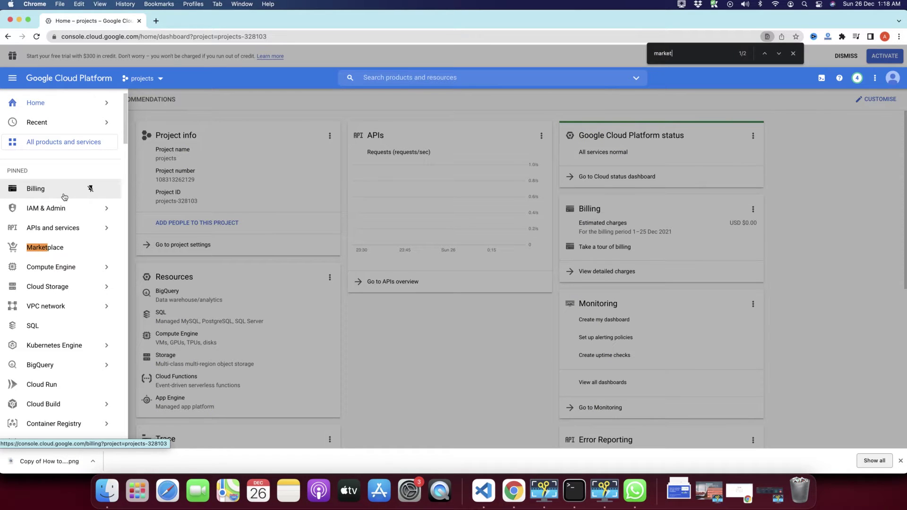
{"action": "left_click", "coordinate": [46, 247]}
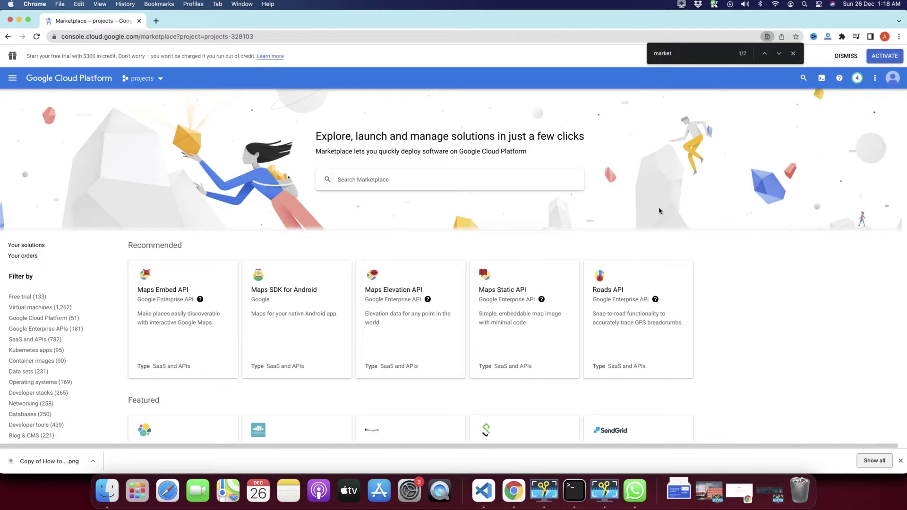
{"action": "scroll", "coordinate": [763, 302], "scroll_direction": "down", "scroll_amount": 6}
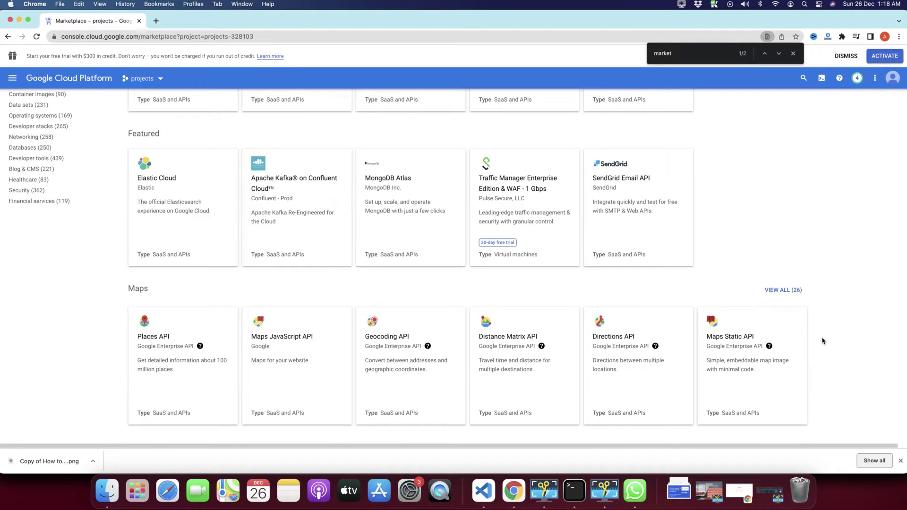
{"action": "scroll", "coordinate": [450, 367], "scroll_direction": "down", "scroll_amount": 8}
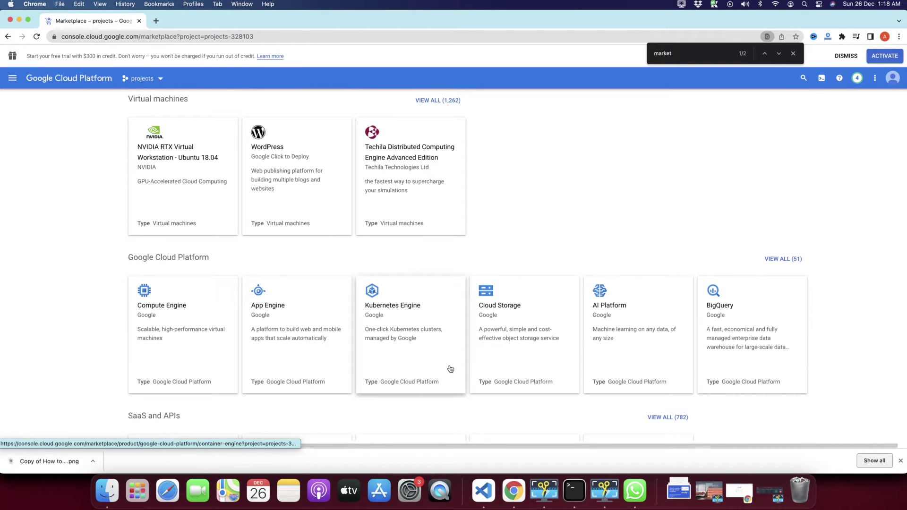
{"action": "scroll", "coordinate": [450, 369], "scroll_direction": "down", "scroll_amount": 6}
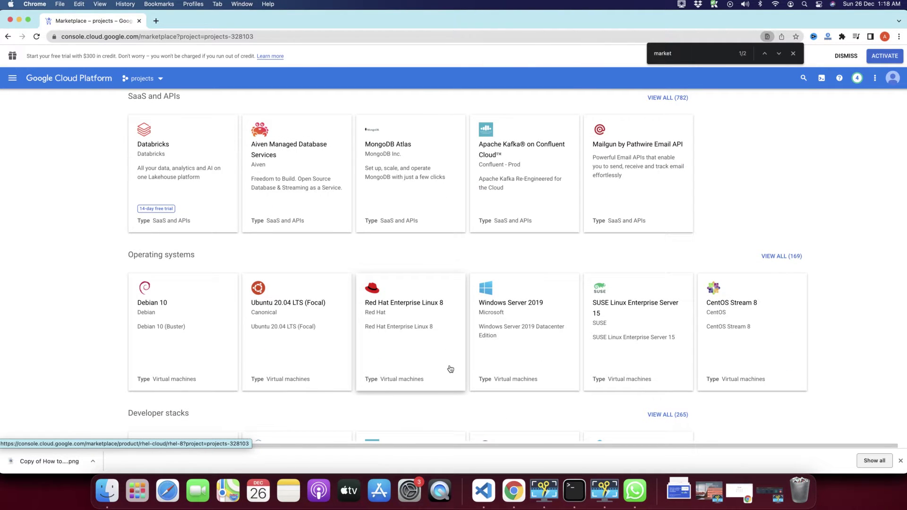
{"action": "scroll", "coordinate": [450, 369], "scroll_direction": "down", "scroll_amount": 1}
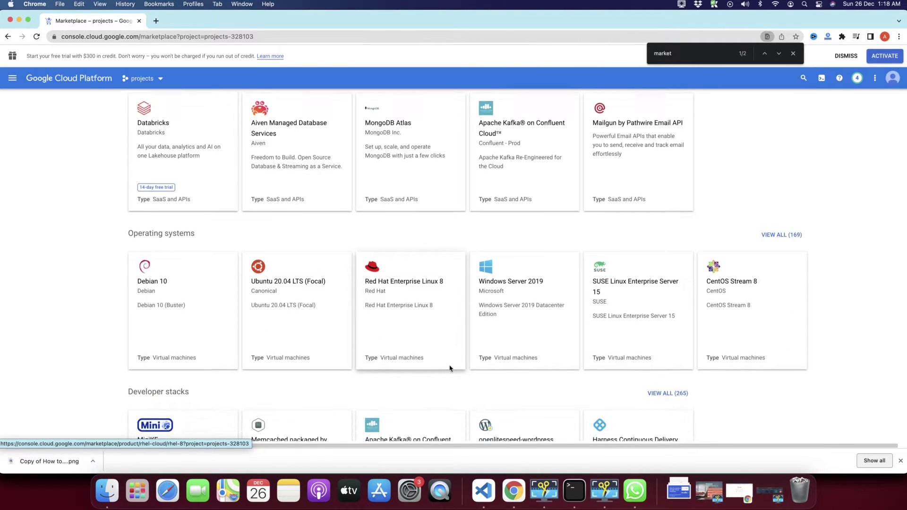
{"action": "scroll", "coordinate": [101, 289], "scroll_direction": "down", "scroll_amount": 2}
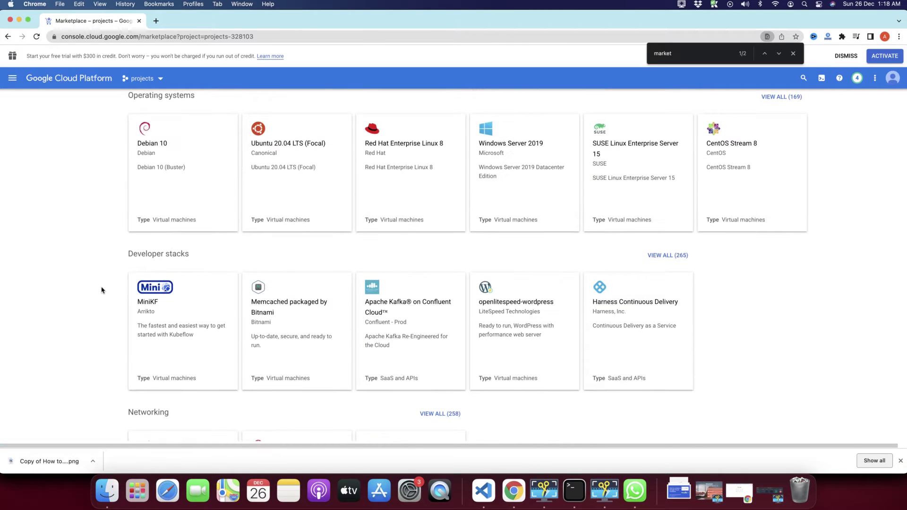
{"action": "scroll", "coordinate": [95, 241], "scroll_direction": "down", "scroll_amount": 3}
{"action": "scroll", "coordinate": [96, 243], "scroll_direction": "up", "scroll_amount": 3}
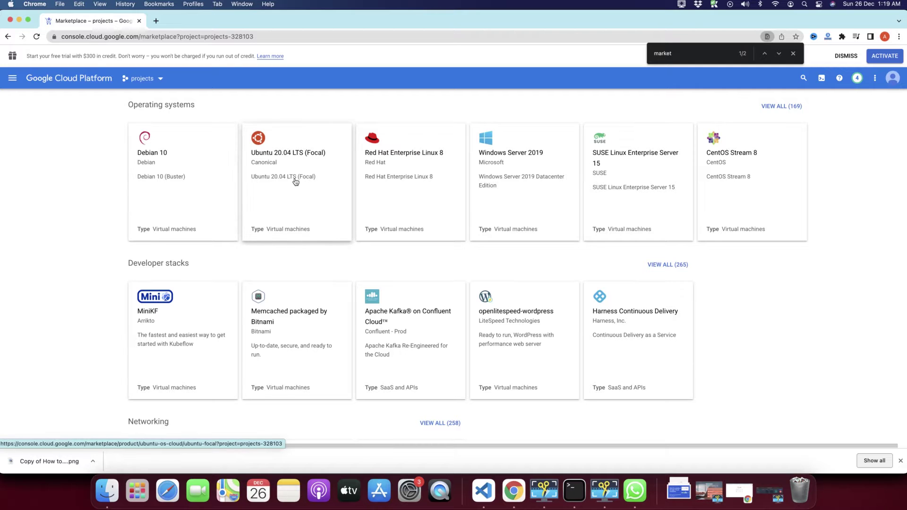
{"action": "scroll", "coordinate": [564, 301], "scroll_direction": "down", "scroll_amount": 5}
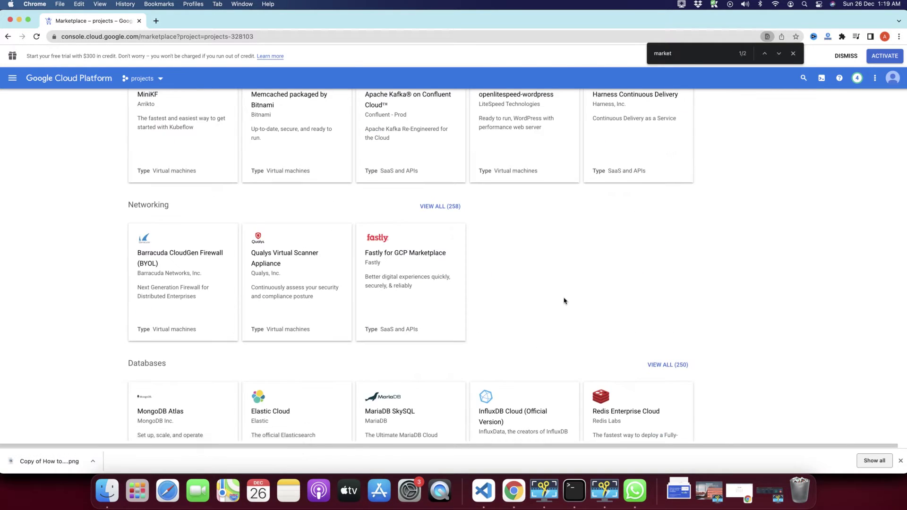
{"action": "scroll", "coordinate": [564, 300], "scroll_direction": "down", "scroll_amount": 4}
{"action": "scroll", "coordinate": [544, 206], "scroll_direction": "up", "scroll_amount": 10}
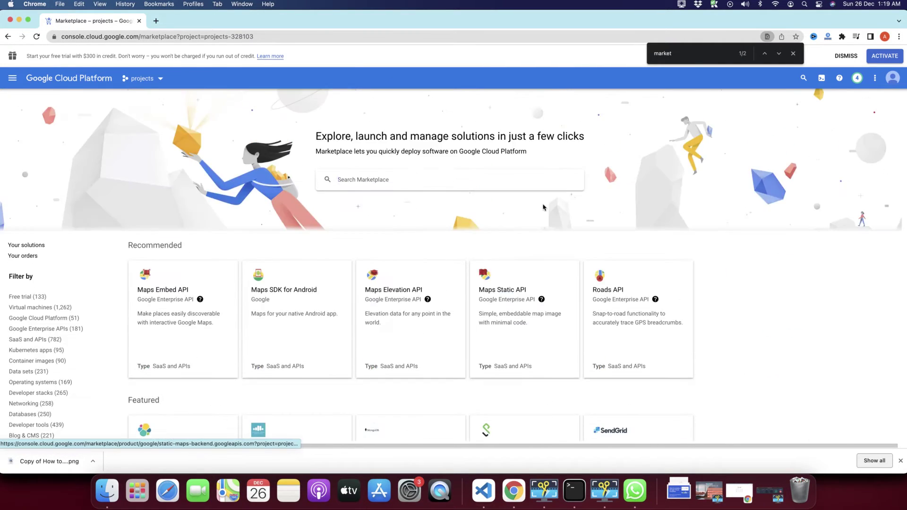
{"action": "scroll", "coordinate": [523, 338], "scroll_direction": "down", "scroll_amount": 3}
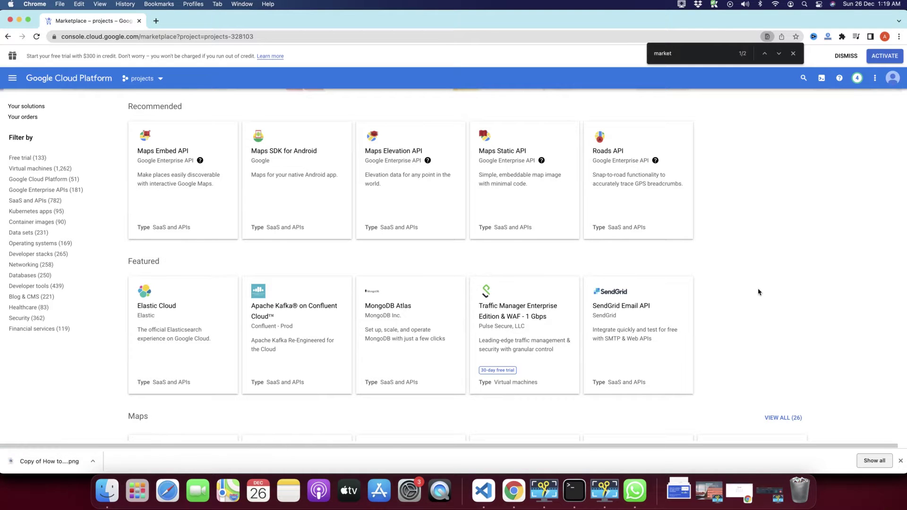
{"action": "scroll", "coordinate": [758, 291], "scroll_direction": "down", "scroll_amount": 4}
{"action": "scroll", "coordinate": [758, 291], "scroll_direction": "down", "scroll_amount": 4}
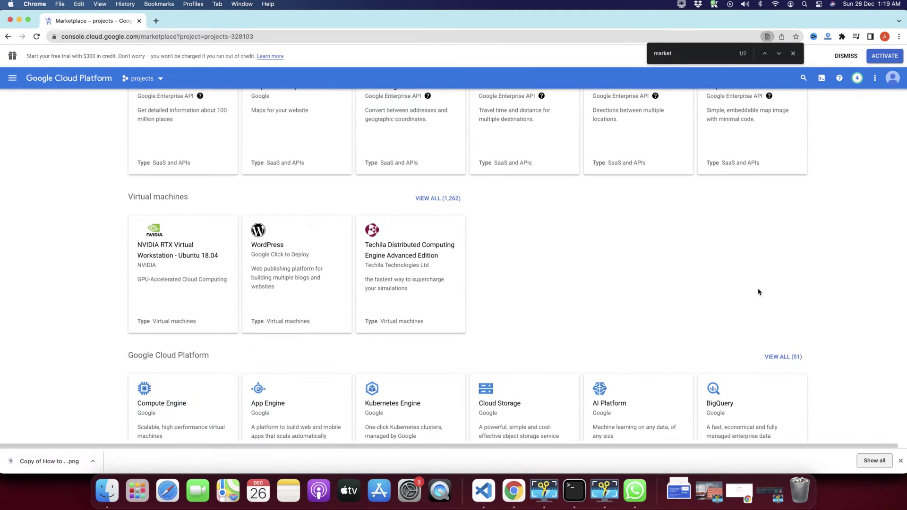
{"action": "scroll", "coordinate": [760, 291], "scroll_direction": "up", "scroll_amount": 4}
{"action": "scroll", "coordinate": [759, 292], "scroll_direction": "up", "scroll_amount": 8}
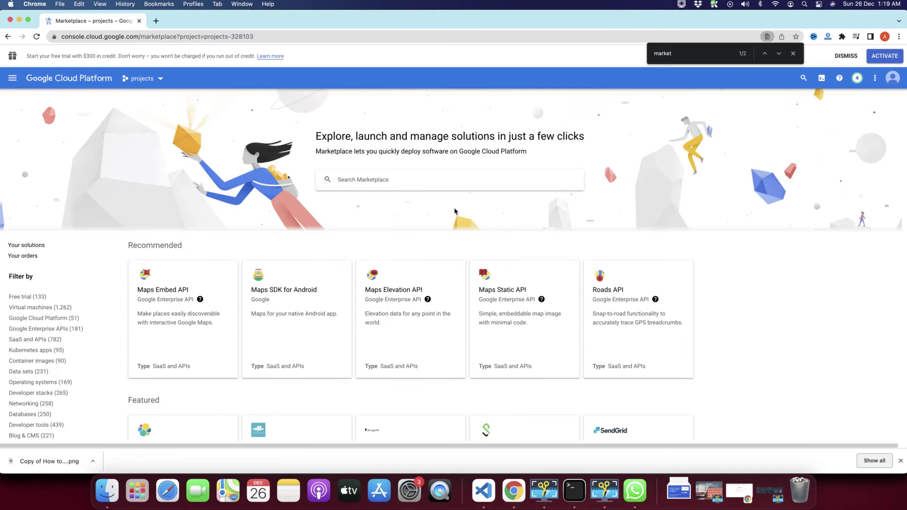
Step: Search the Marketplace for 'wordpress' using the search suggestion
{"action": "left_click", "coordinate": [389, 179]}
{"action": "type", "text": "wordpress"}
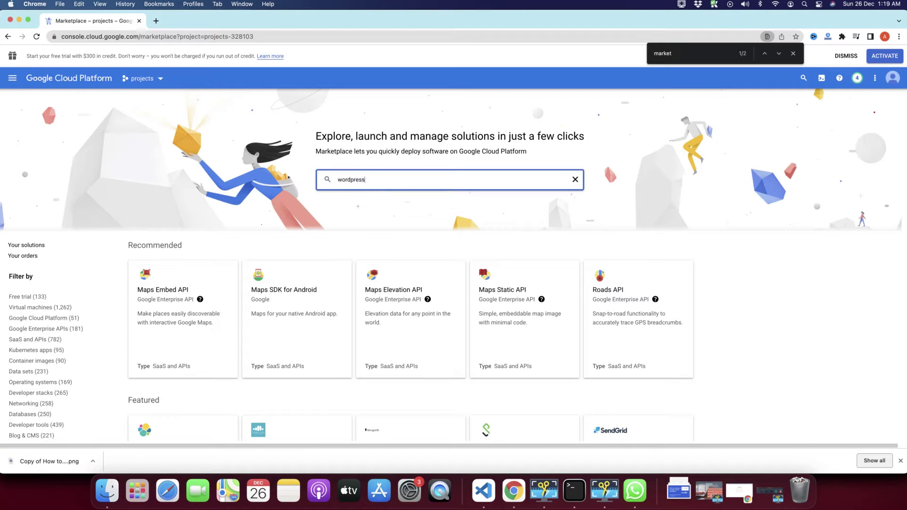
{"action": "left_click", "coordinate": [339, 196]}
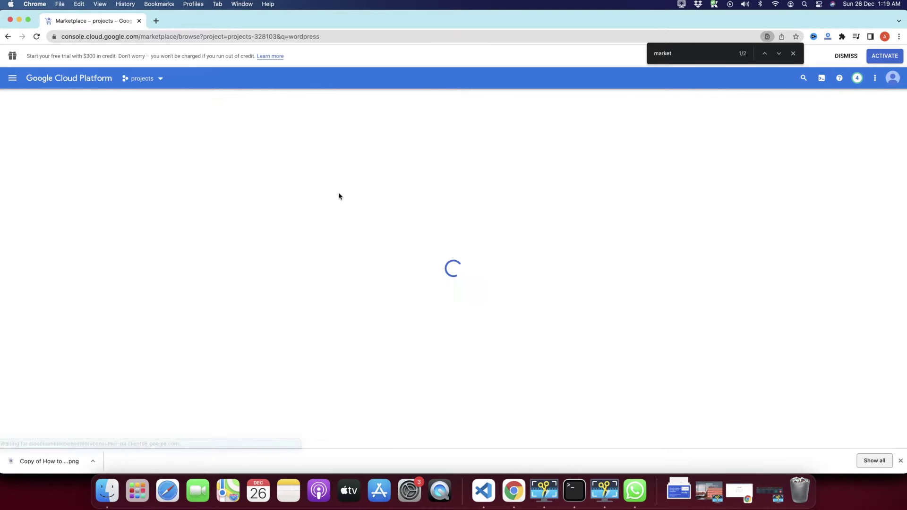
Step: Browse the 77 wordpress results, then go back to the Marketplace home
{"action": "scroll", "coordinate": [382, 268], "scroll_direction": "down", "scroll_amount": 2}
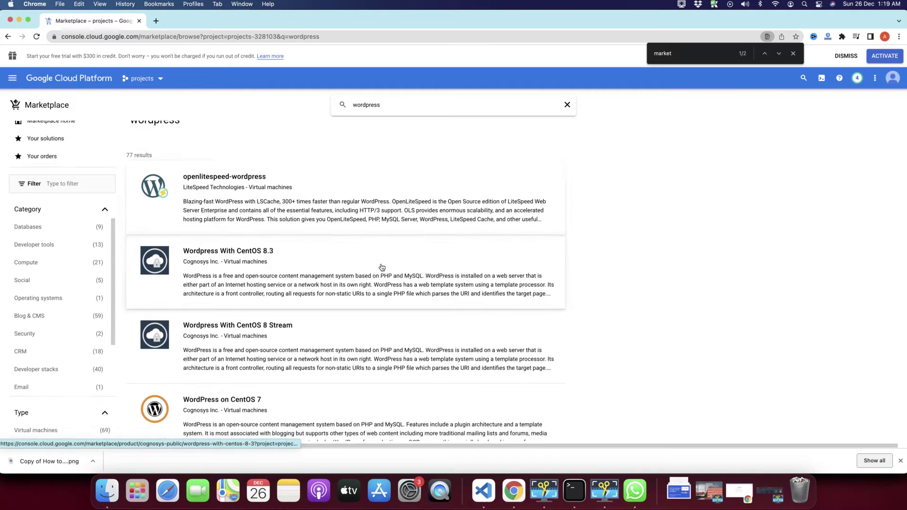
{"action": "scroll", "coordinate": [383, 268], "scroll_direction": "down", "scroll_amount": 15}
{"action": "scroll", "coordinate": [382, 268], "scroll_direction": "up", "scroll_amount": 8}
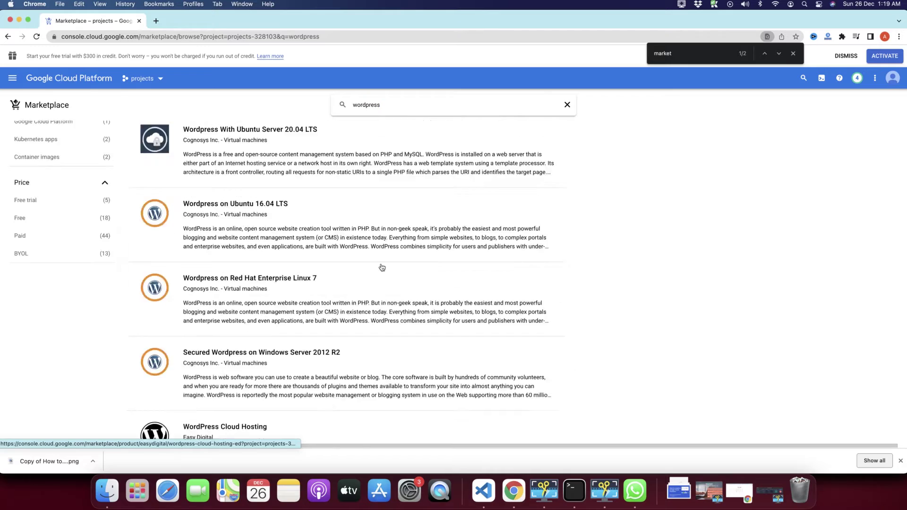
{"action": "scroll", "coordinate": [382, 268], "scroll_direction": "up", "scroll_amount": 10}
{"action": "scroll", "coordinate": [382, 267], "scroll_direction": "down", "scroll_amount": 4}
{"action": "scroll", "coordinate": [383, 267], "scroll_direction": "down", "scroll_amount": 3}
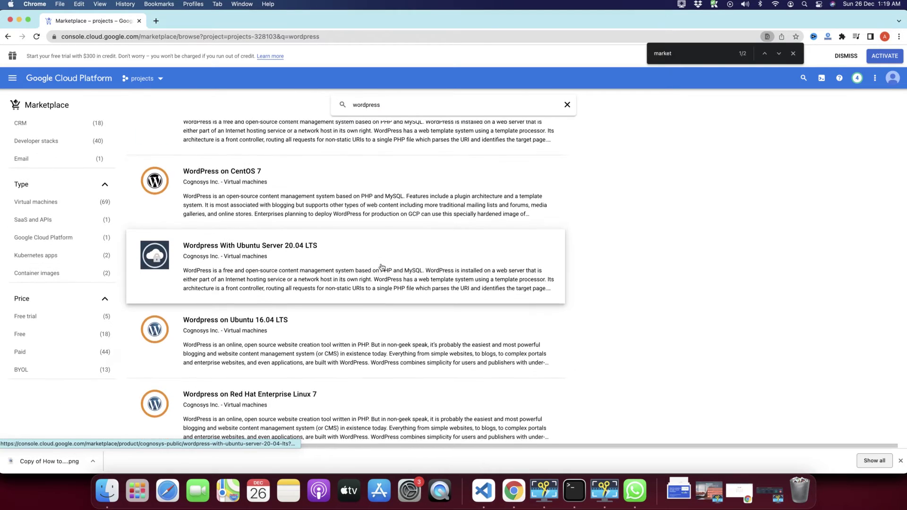
{"action": "scroll", "coordinate": [382, 267], "scroll_direction": "up", "scroll_amount": 6}
{"action": "scroll", "coordinate": [383, 267], "scroll_direction": "down", "scroll_amount": 4}
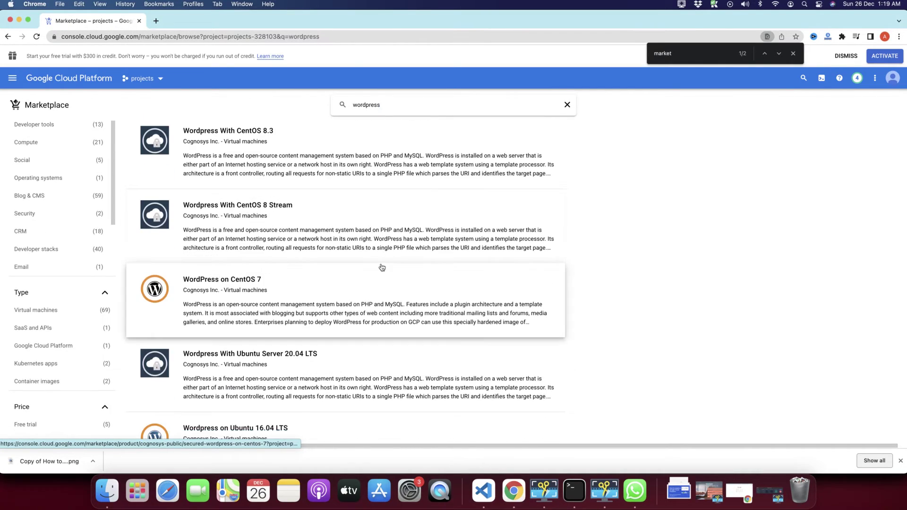
{"action": "scroll", "coordinate": [382, 267], "scroll_direction": "down", "scroll_amount": 10}
{"action": "scroll", "coordinate": [383, 267], "scroll_direction": "down", "scroll_amount": 4}
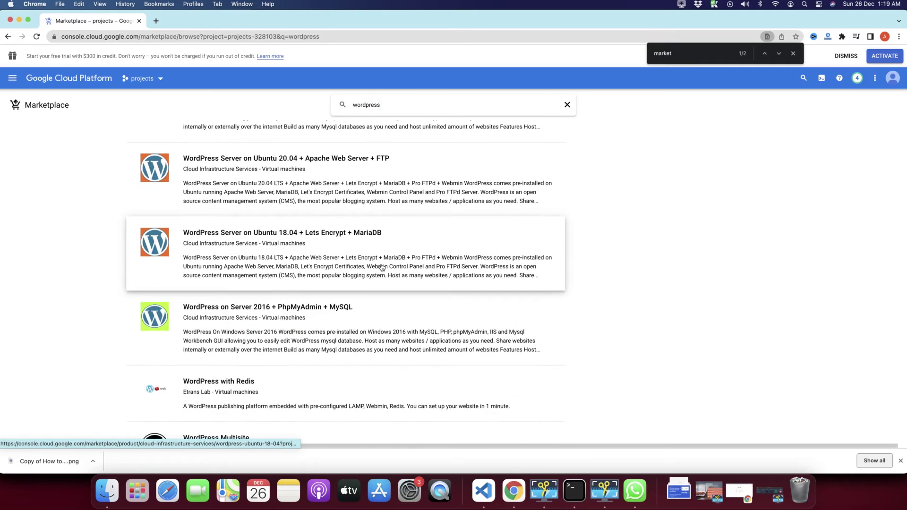
{"action": "scroll", "coordinate": [382, 267], "scroll_direction": "down", "scroll_amount": 7}
{"action": "scroll", "coordinate": [359, 284], "scroll_direction": "up", "scroll_amount": 3}
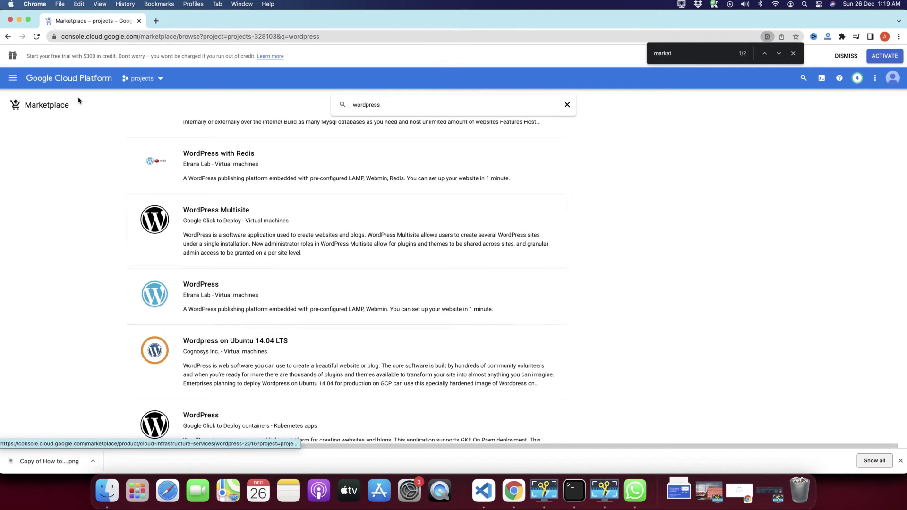
{"action": "left_click", "coordinate": [8, 36]}
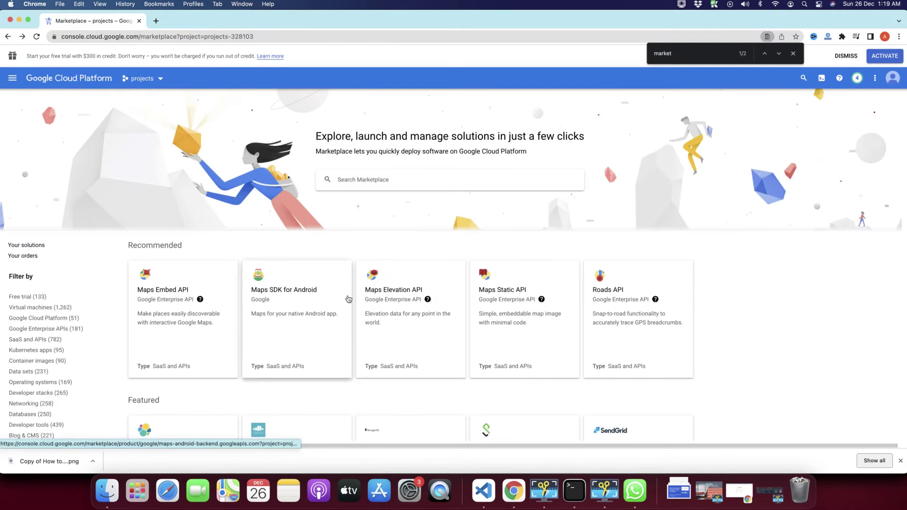
Step: Open the WordPress (Google Click to Deploy) card under Virtual machines
{"action": "scroll", "coordinate": [348, 299], "scroll_direction": "down", "scroll_amount": 10}
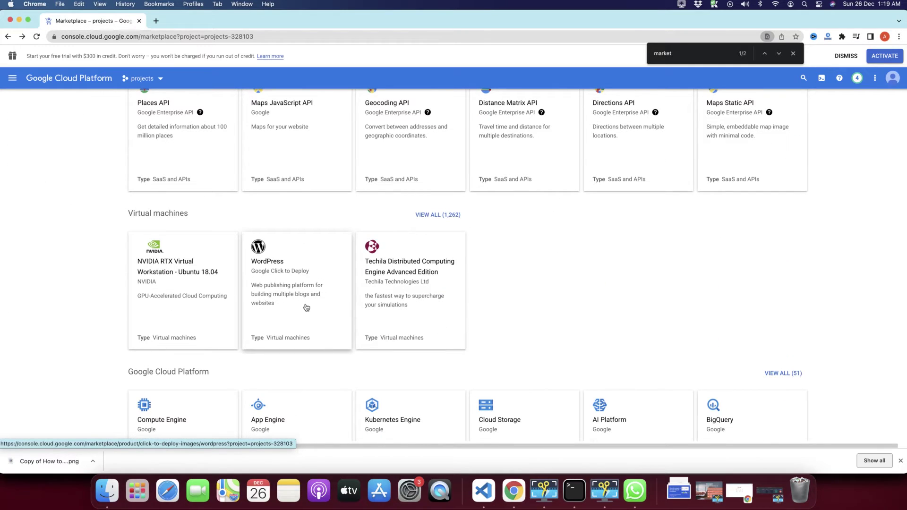
{"action": "left_click", "coordinate": [293, 303]}
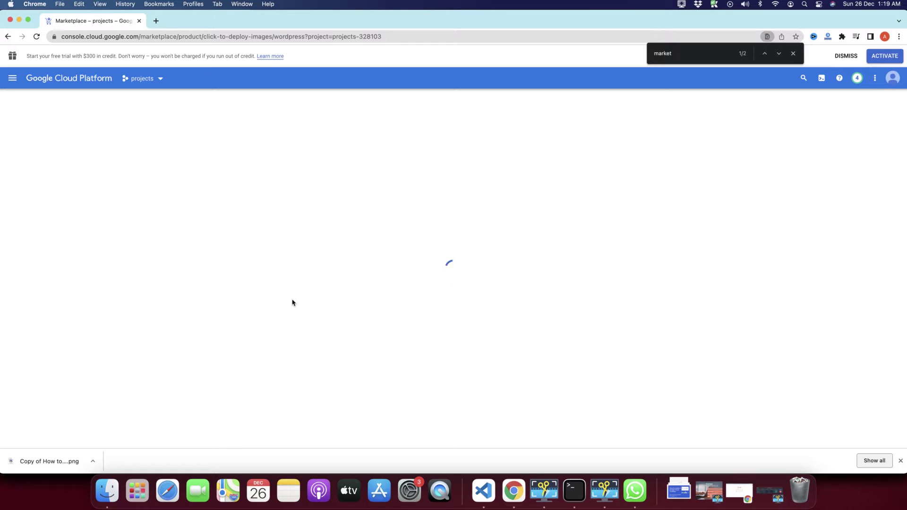
Step: Dismiss the browser downloads bar and look over the WordPress product overview
{"action": "left_click", "coordinate": [900, 461]}
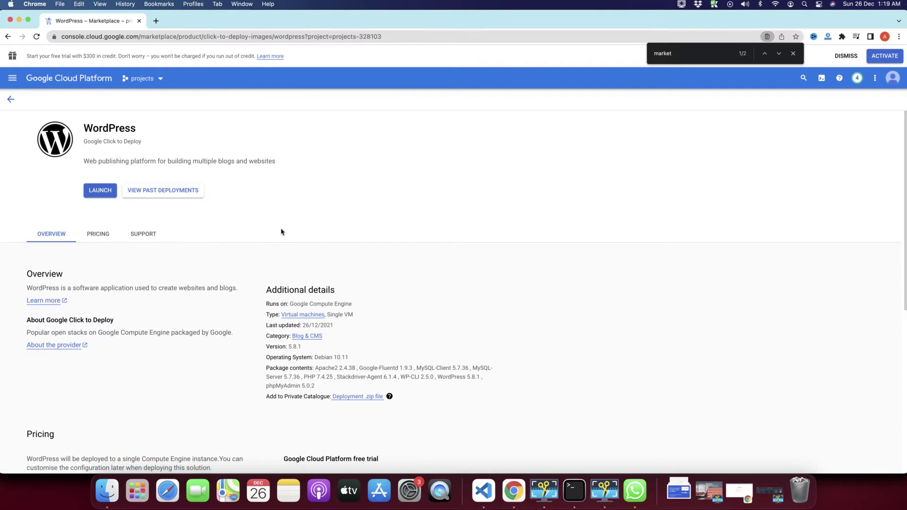
{"action": "scroll", "coordinate": [281, 231], "scroll_direction": "down", "scroll_amount": 5}
{"action": "scroll", "coordinate": [282, 231], "scroll_direction": "up", "scroll_amount": 5}
{"action": "scroll", "coordinate": [238, 322], "scroll_direction": "down", "scroll_amount": 3}
{"action": "scroll", "coordinate": [239, 322], "scroll_direction": "down", "scroll_amount": 3}
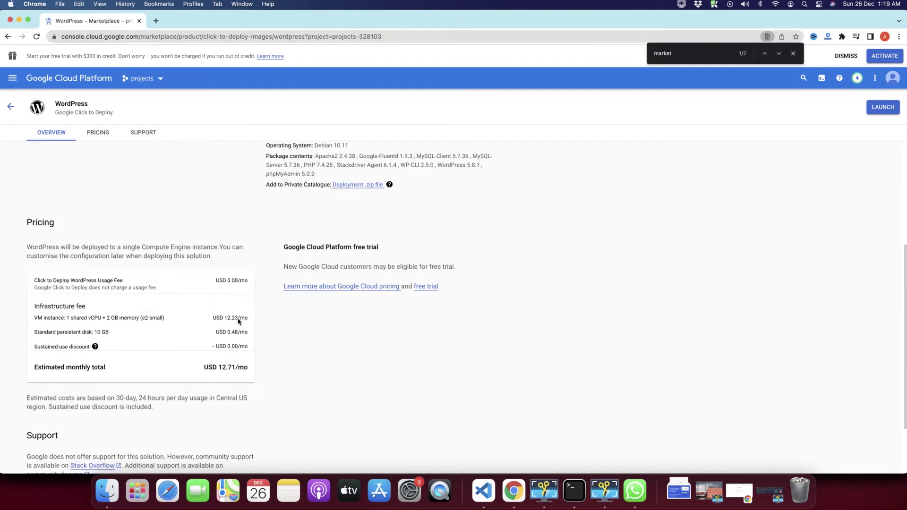
{"action": "scroll", "coordinate": [239, 318], "scroll_direction": "up", "scroll_amount": 5}
{"action": "scroll", "coordinate": [267, 283], "scroll_direction": "down", "scroll_amount": 1}
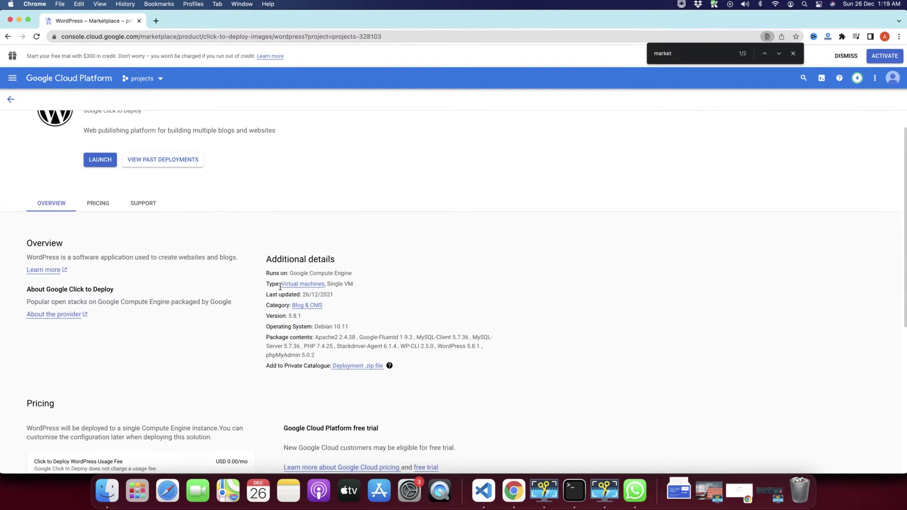
{"action": "scroll", "coordinate": [257, 267], "scroll_direction": "up", "scroll_amount": 1}
{"action": "triple_click", "coordinate": [112, 141]}
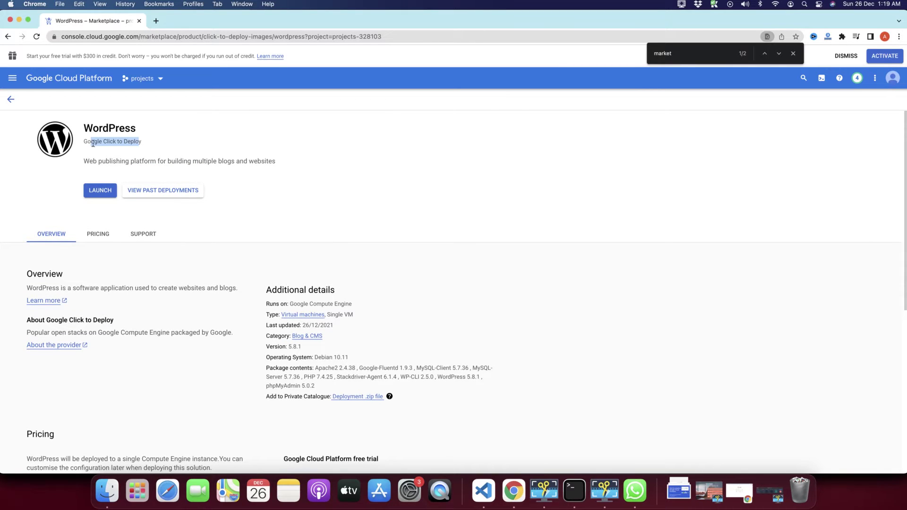
Step: Review pricing: 0.00/mo usage fee, VM instance cost, 0.48/mo persistent disk, USD 12.71/mo total
{"action": "scroll", "coordinate": [265, 307], "scroll_direction": "down", "scroll_amount": 3}
{"action": "scroll", "coordinate": [208, 331], "scroll_direction": "up", "scroll_amount": 1}
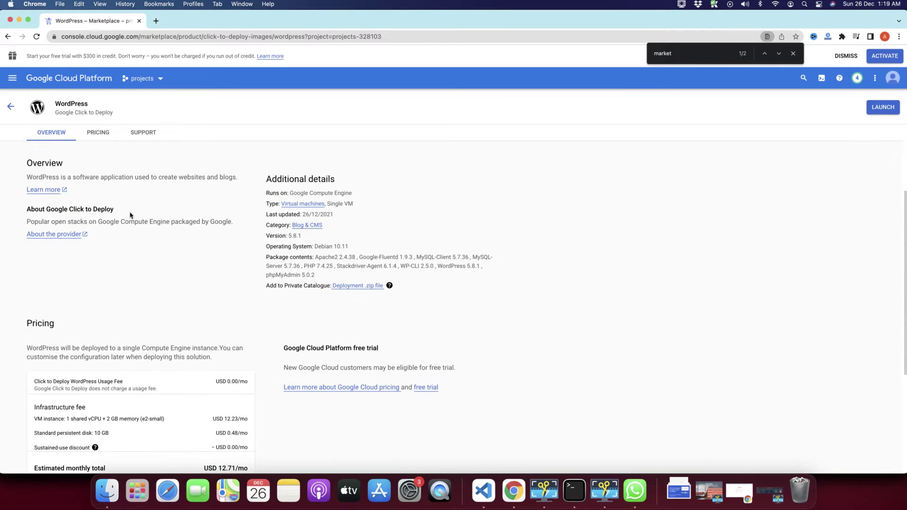
{"action": "scroll", "coordinate": [154, 361], "scroll_direction": "down", "scroll_amount": 2}
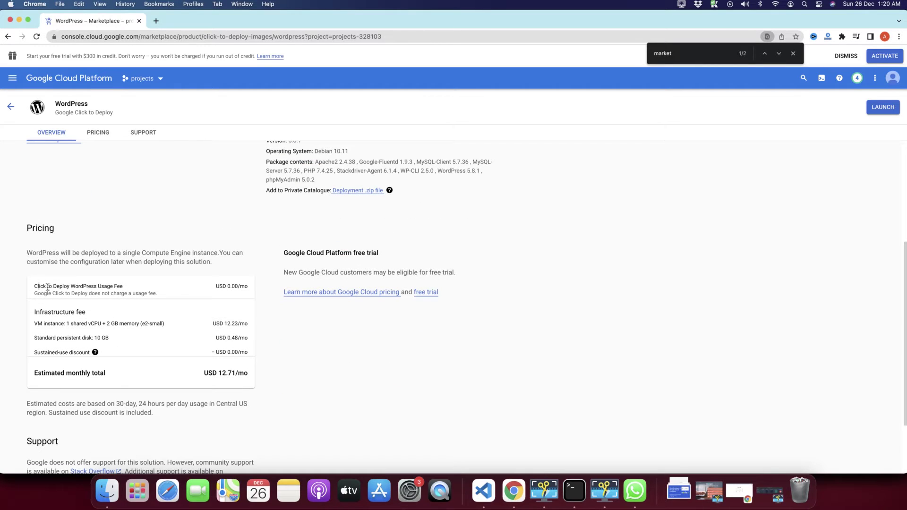
{"action": "left_click_drag", "start_coordinate": [37, 286], "coordinate": [106, 294]}
{"action": "left_click", "coordinate": [106, 294]}
{"action": "left_click_drag", "start_coordinate": [223, 286], "coordinate": [249, 287]}
{"action": "left_click_drag", "start_coordinate": [34, 325], "coordinate": [70, 326]}
{"action": "left_click", "coordinate": [75, 325]}
{"action": "left_click_drag", "start_coordinate": [227, 344], "coordinate": [245, 354]}
{"action": "scroll", "coordinate": [203, 355], "scroll_direction": "down", "scroll_amount": 1}
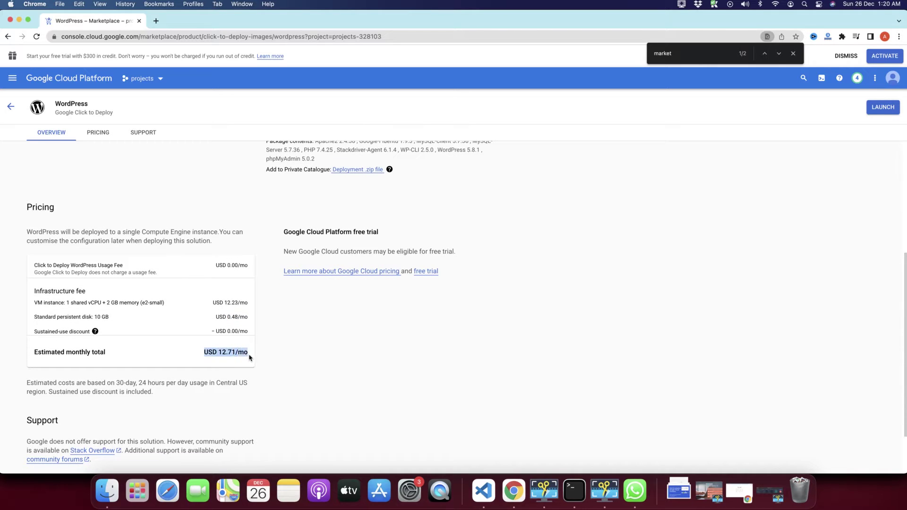
{"action": "scroll", "coordinate": [249, 356], "scroll_direction": "down", "scroll_amount": 4}
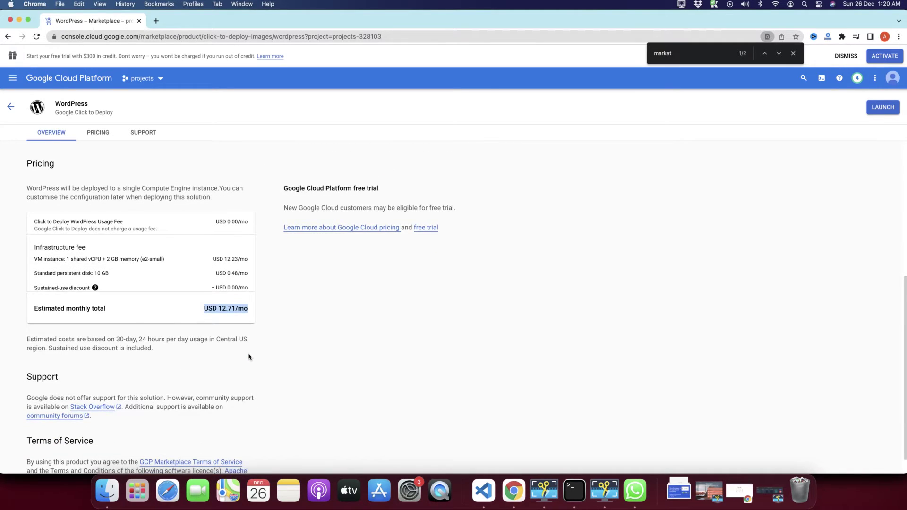
{"action": "scroll", "coordinate": [249, 357], "scroll_direction": "up", "scroll_amount": 7}
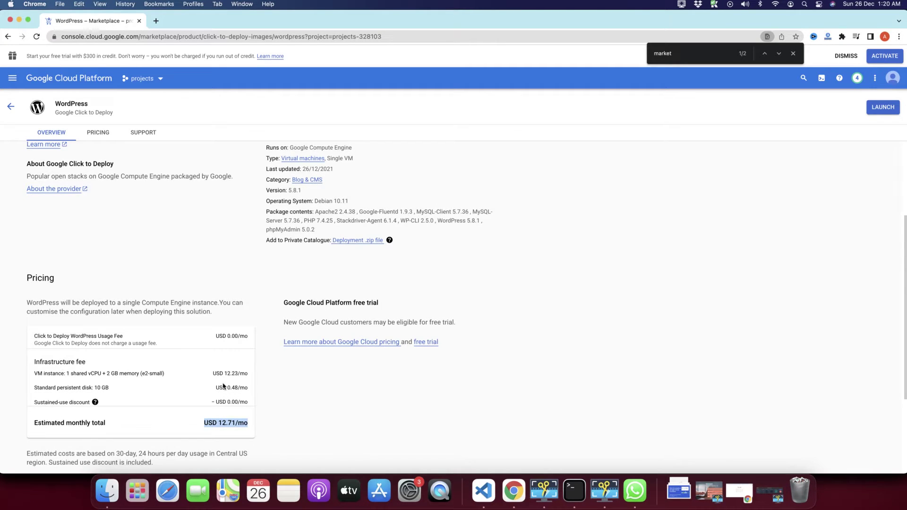
{"action": "scroll", "coordinate": [223, 383], "scroll_direction": "down", "scroll_amount": 3}
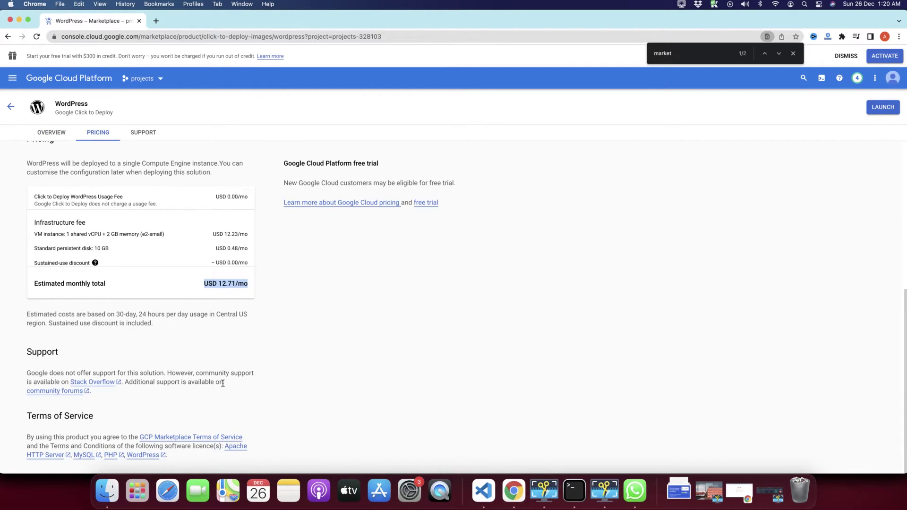
{"action": "scroll", "coordinate": [223, 384], "scroll_direction": "up", "scroll_amount": 1}
{"action": "double_click", "coordinate": [135, 281]}
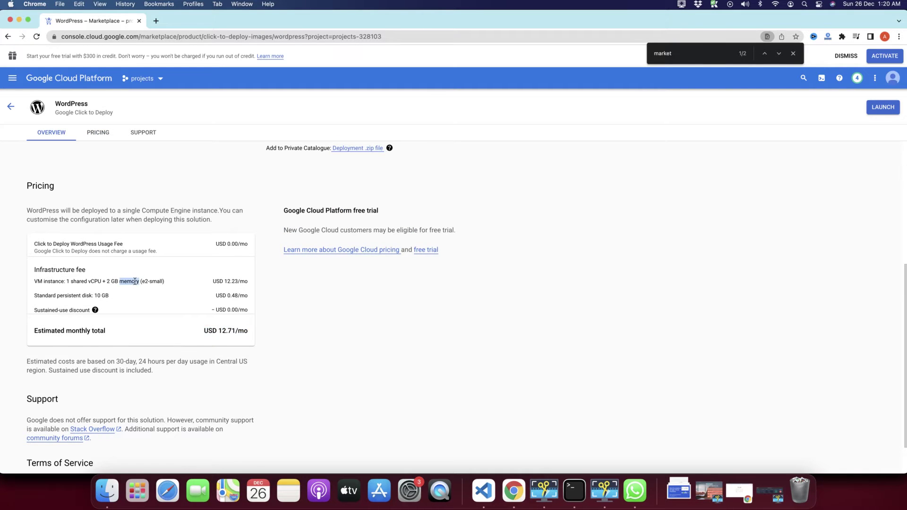
{"action": "scroll", "coordinate": [341, 361], "scroll_direction": "up", "scroll_amount": 4}
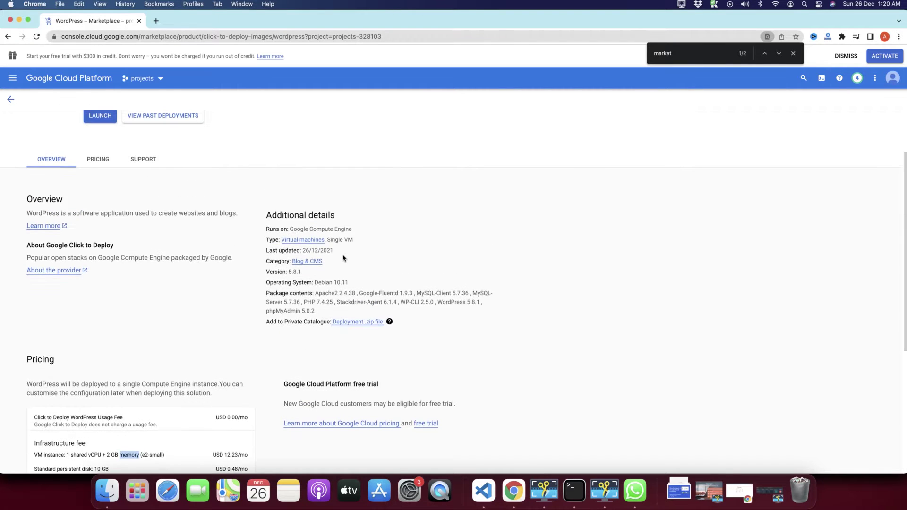
{"action": "left_click_drag", "start_coordinate": [266, 216], "coordinate": [354, 306]}
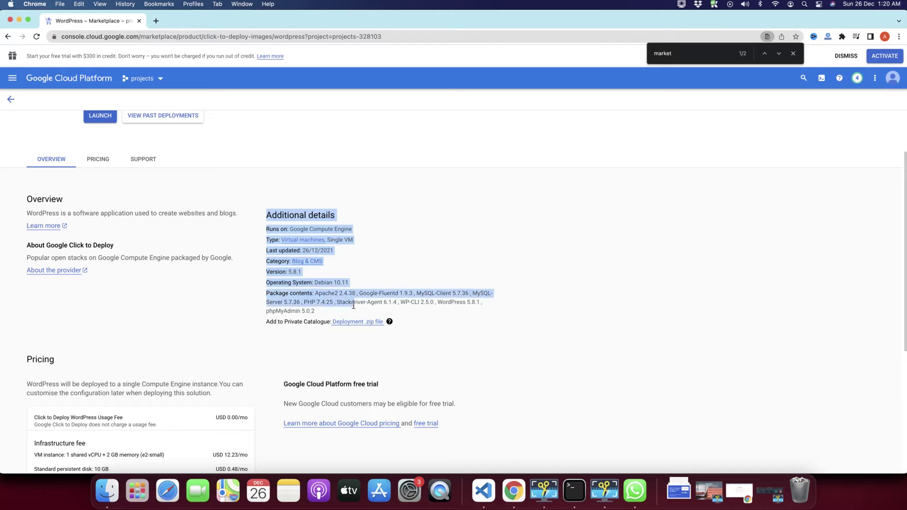
{"action": "left_click", "coordinate": [436, 241]}
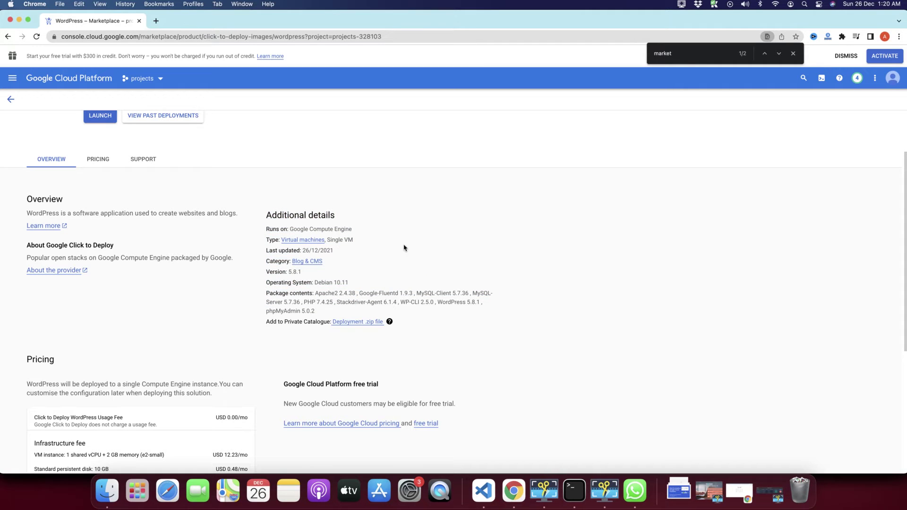
{"action": "triple_click", "coordinate": [284, 284]}
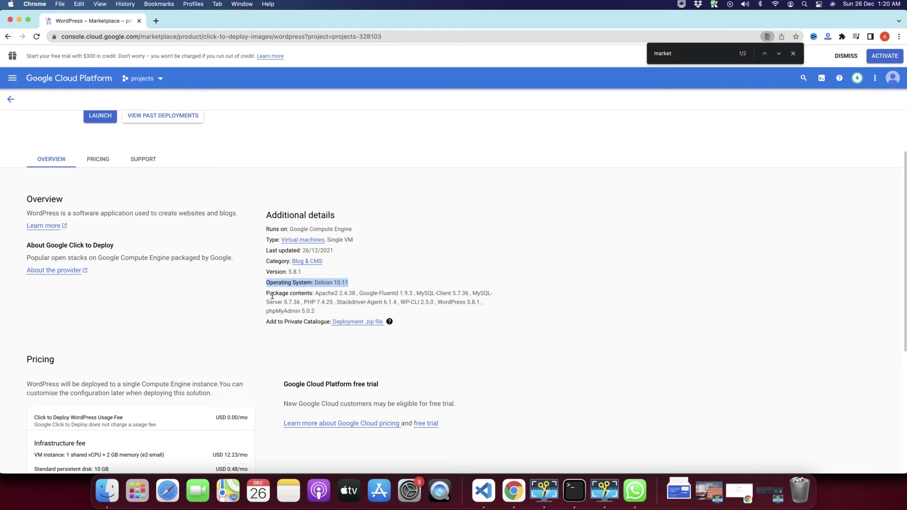
{"action": "left_click_drag", "start_coordinate": [267, 295], "coordinate": [367, 294]}
{"action": "left_click", "coordinate": [336, 307]}
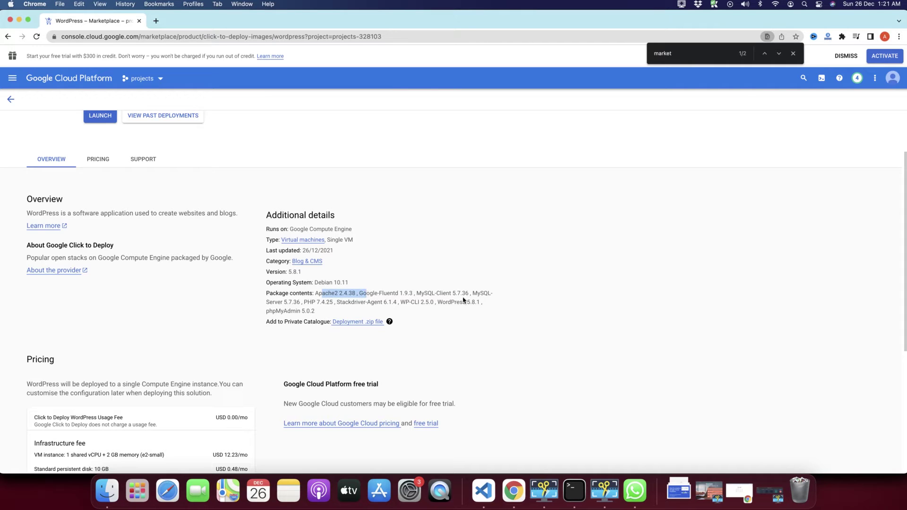
{"action": "double_click", "coordinate": [429, 293]}
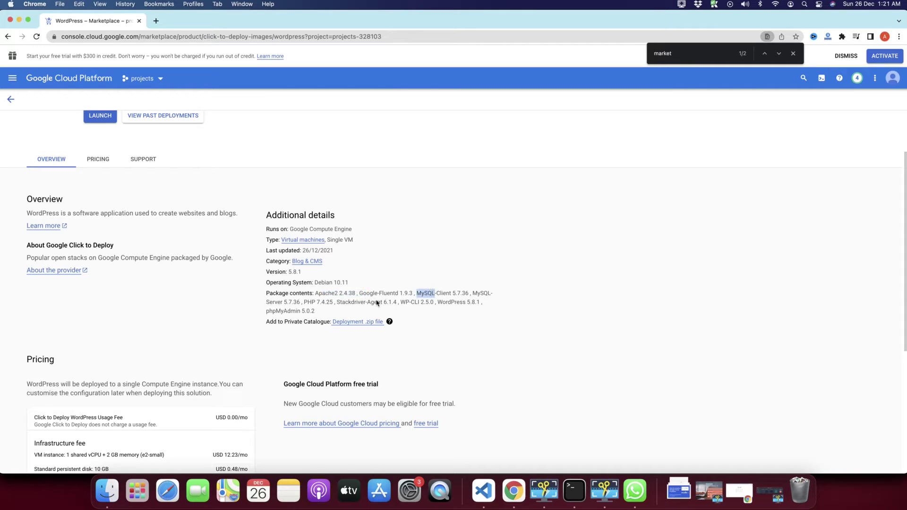
{"action": "left_click", "coordinate": [307, 304]}
{"action": "double_click", "coordinate": [289, 312]}
{"action": "scroll", "coordinate": [289, 312], "scroll_direction": "up", "scroll_amount": 3}
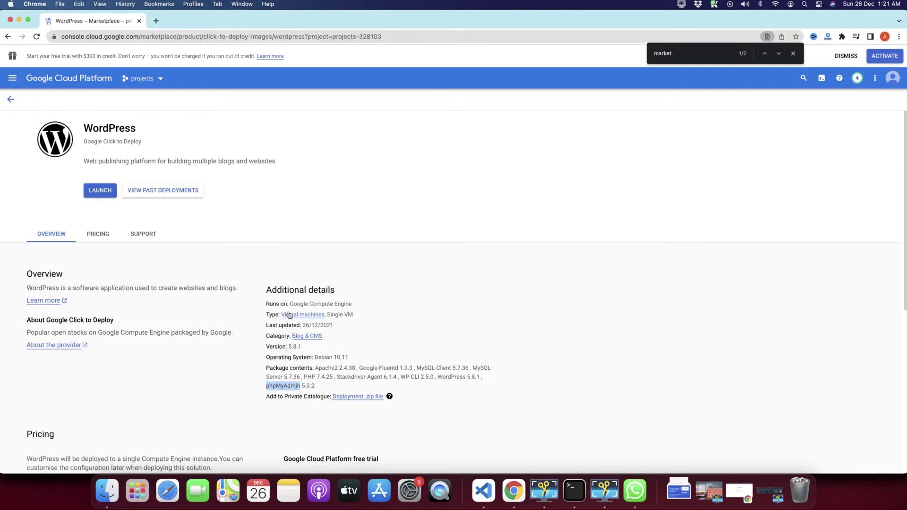
{"action": "left_click", "coordinate": [98, 234]}
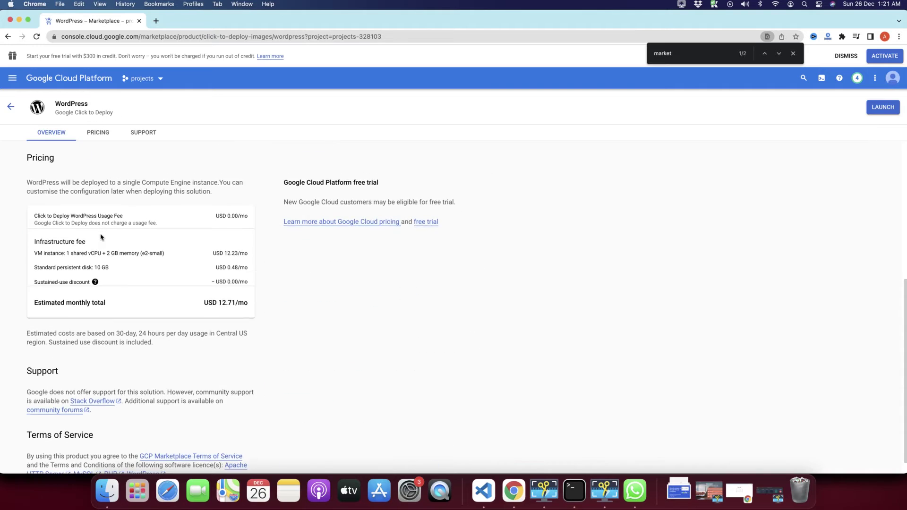
{"action": "scroll", "coordinate": [101, 237], "scroll_direction": "up", "scroll_amount": 6}
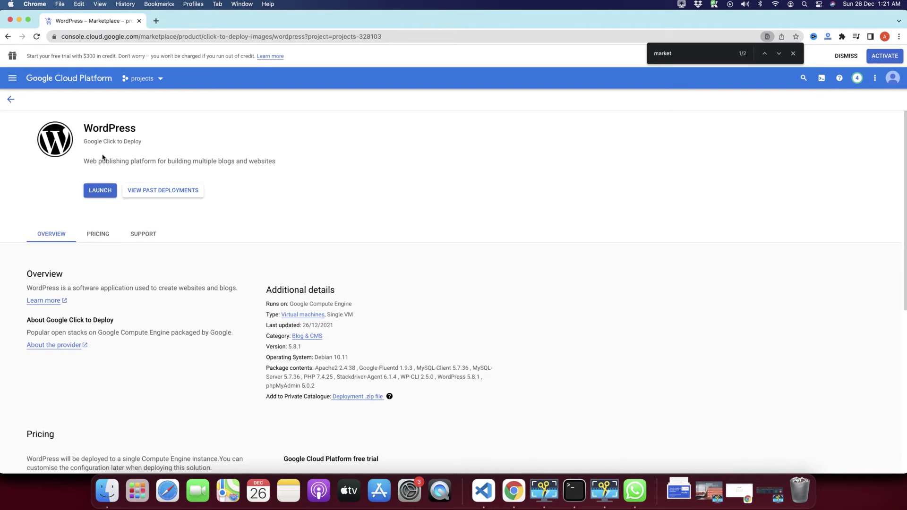
Step: Launch WordPress and enable Compute Engine, Cloud Deployment Manager V2 and Cloud Runtime Configuration APIs
{"action": "left_click", "coordinate": [101, 195]}
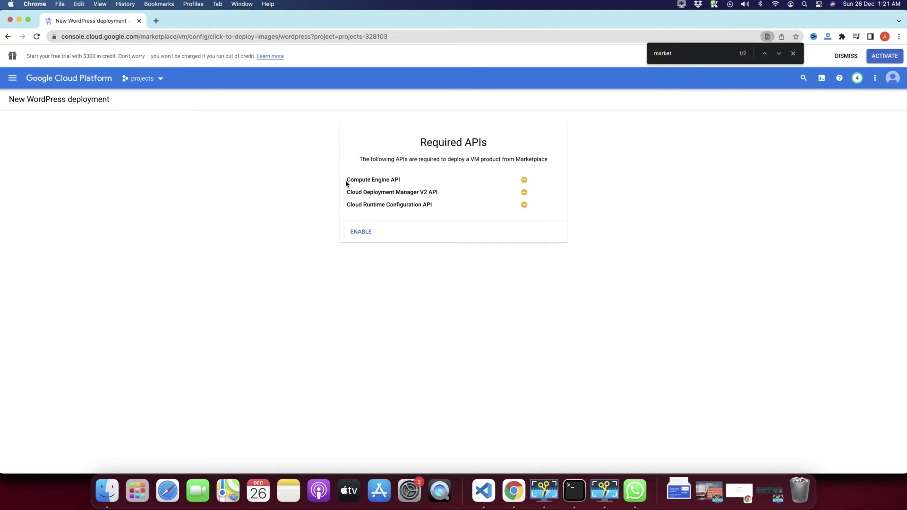
{"action": "triple_click", "coordinate": [367, 181]}
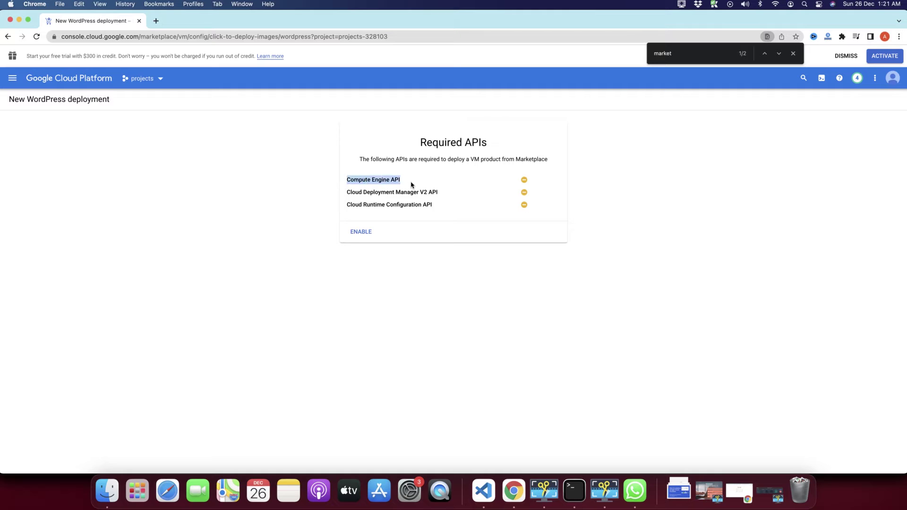
{"action": "left_click", "coordinate": [348, 194]}
{"action": "left_click_drag", "start_coordinate": [350, 194], "coordinate": [444, 200]}
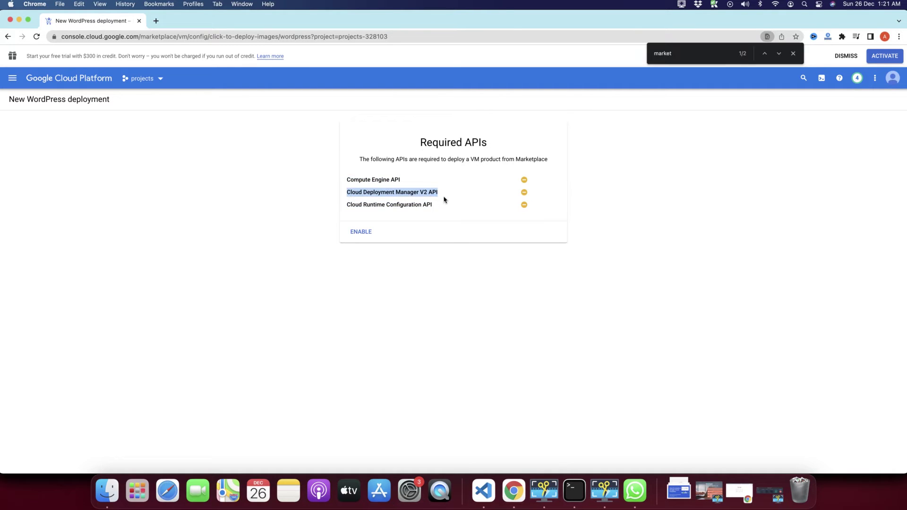
{"action": "left_click_drag", "start_coordinate": [350, 206], "coordinate": [434, 211]}
{"action": "left_click", "coordinate": [433, 212]}
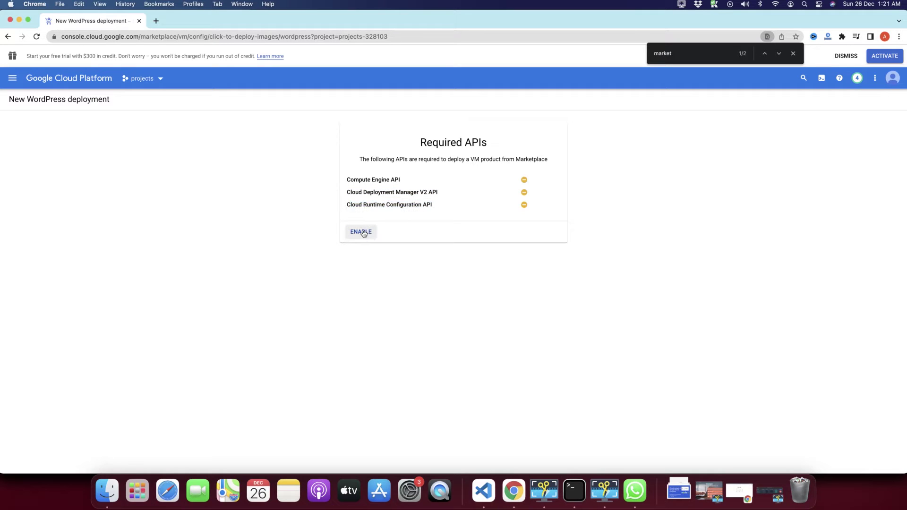
{"action": "left_click", "coordinate": [363, 233]}
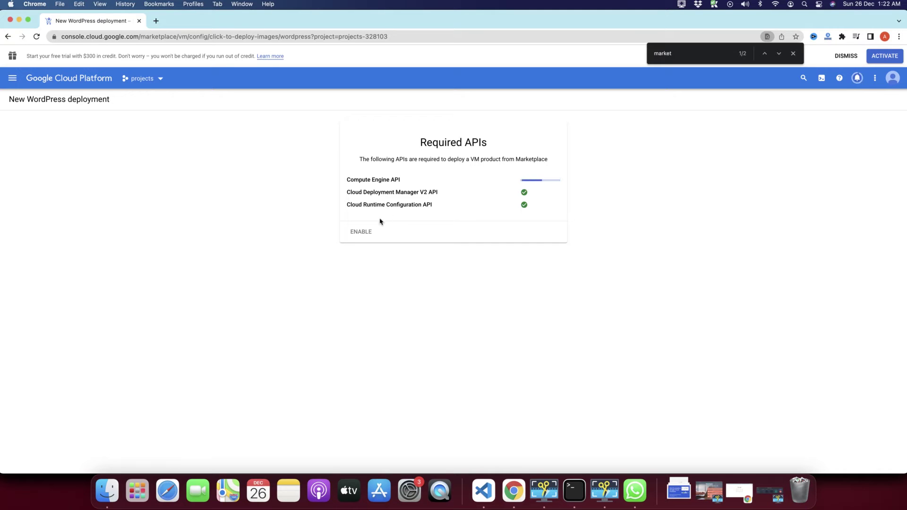
Step: Check the enabled APIs list while the New WordPress deployment form loads
{"action": "left_click_drag", "start_coordinate": [415, 149], "coordinate": [549, 239]}
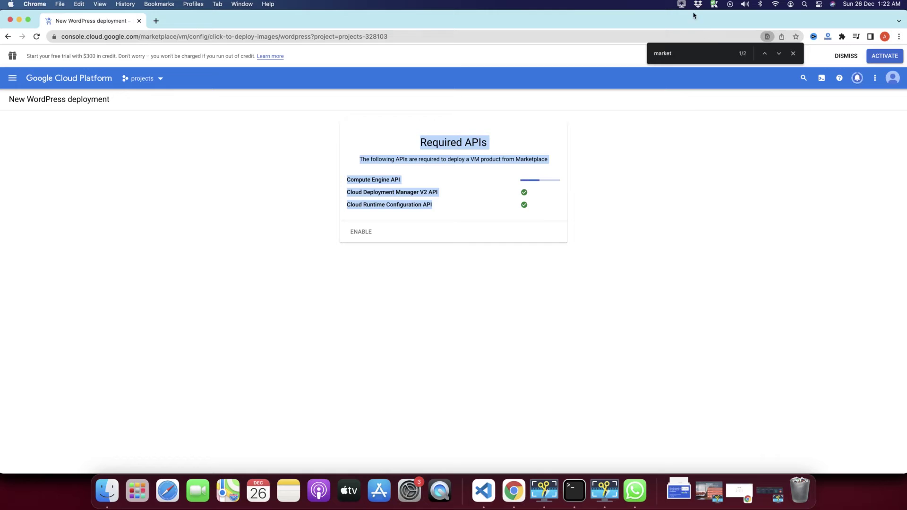
{"action": "left_click", "coordinate": [682, 5]}
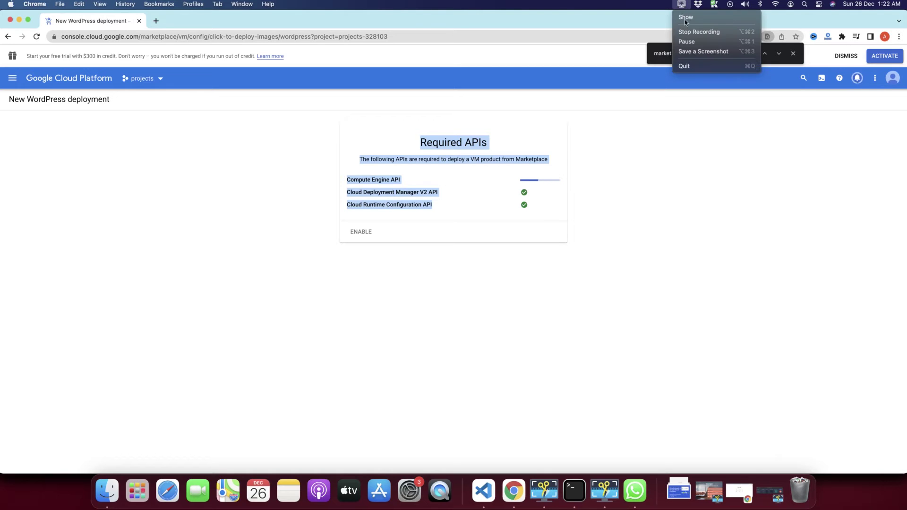
{"action": "left_click", "coordinate": [687, 41]}
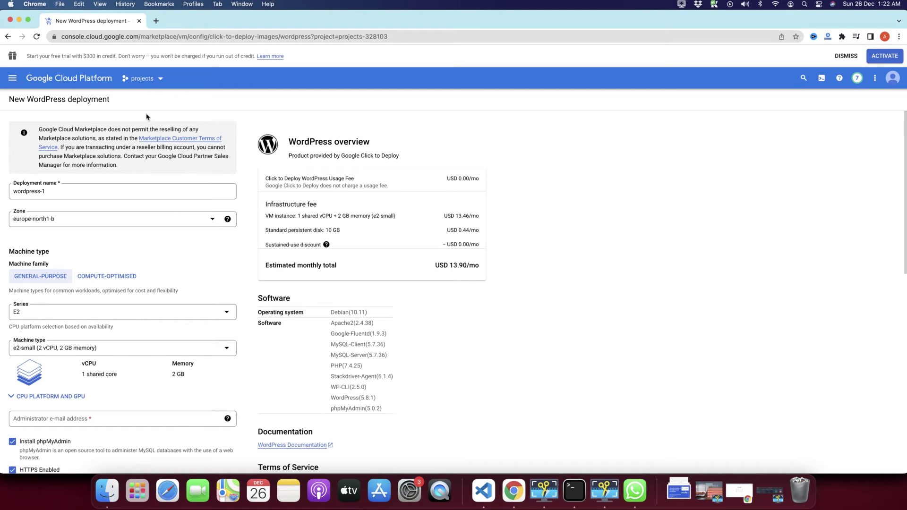
{"action": "scroll", "coordinate": [152, 191], "scroll_direction": "down", "scroll_amount": 3}
{"action": "scroll", "coordinate": [152, 190], "scroll_direction": "up", "scroll_amount": 3}
{"action": "left_click", "coordinate": [60, 192]}
{"action": "triple_click", "coordinate": [60, 192]}
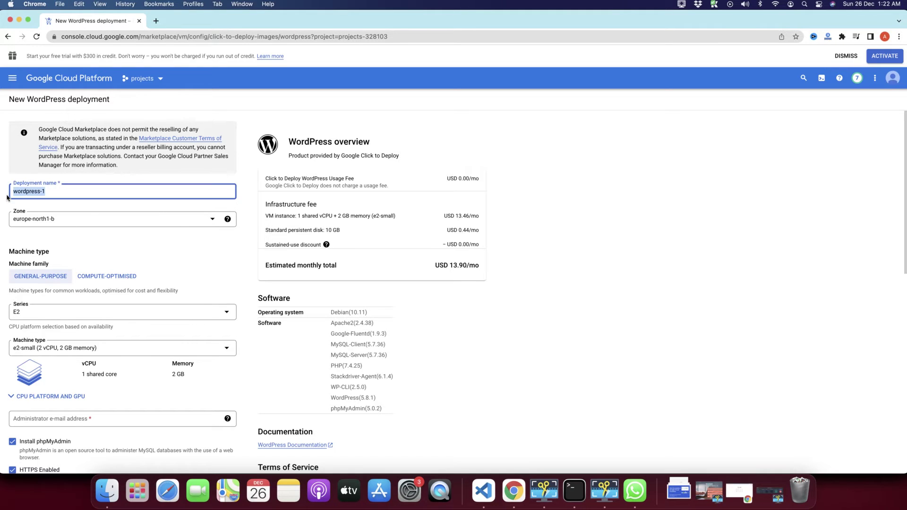
{"action": "double_click", "coordinate": [60, 191]}
{"action": "left_click", "coordinate": [53, 219]}
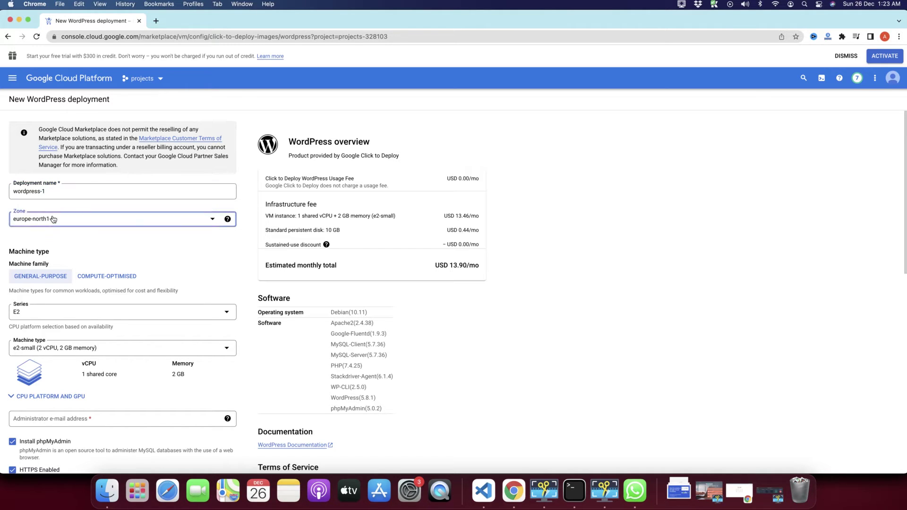
{"action": "scroll", "coordinate": [72, 269], "scroll_direction": "up", "scroll_amount": 2}
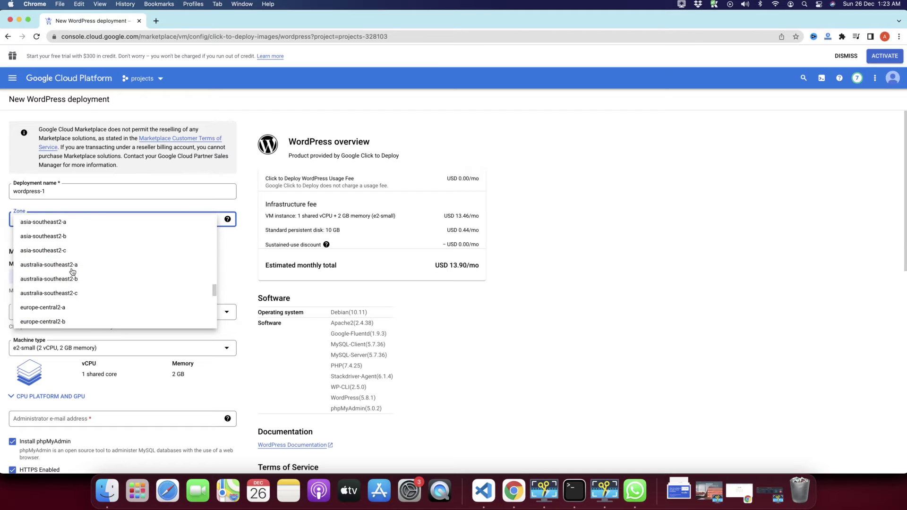
{"action": "left_click", "coordinate": [238, 289]}
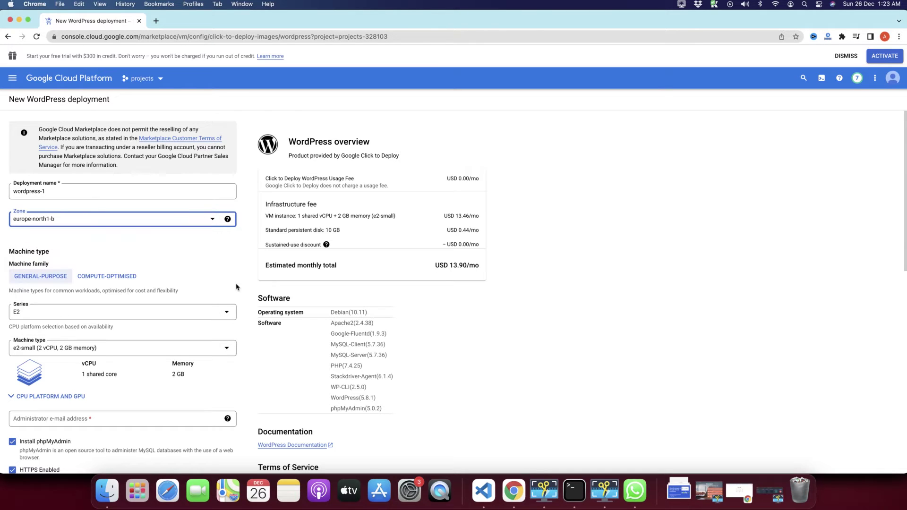
{"action": "left_click", "coordinate": [79, 219]}
{"action": "scroll", "coordinate": [84, 284], "scroll_direction": "down", "scroll_amount": 4}
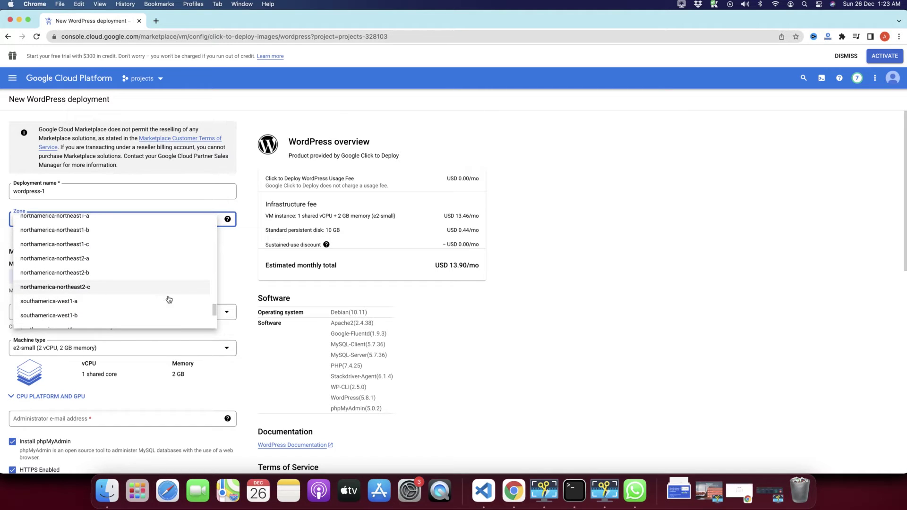
{"action": "left_click", "coordinate": [231, 266]}
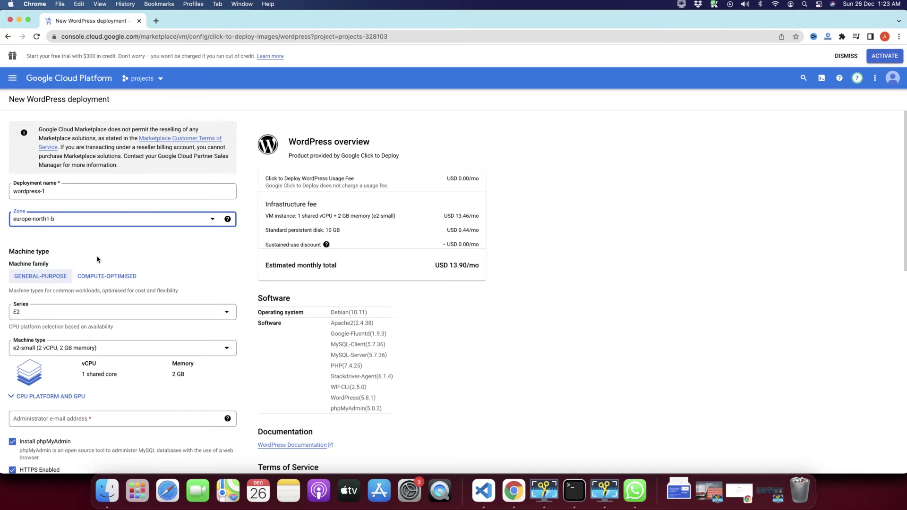
{"action": "scroll", "coordinate": [98, 260], "scroll_direction": "down", "scroll_amount": 2}
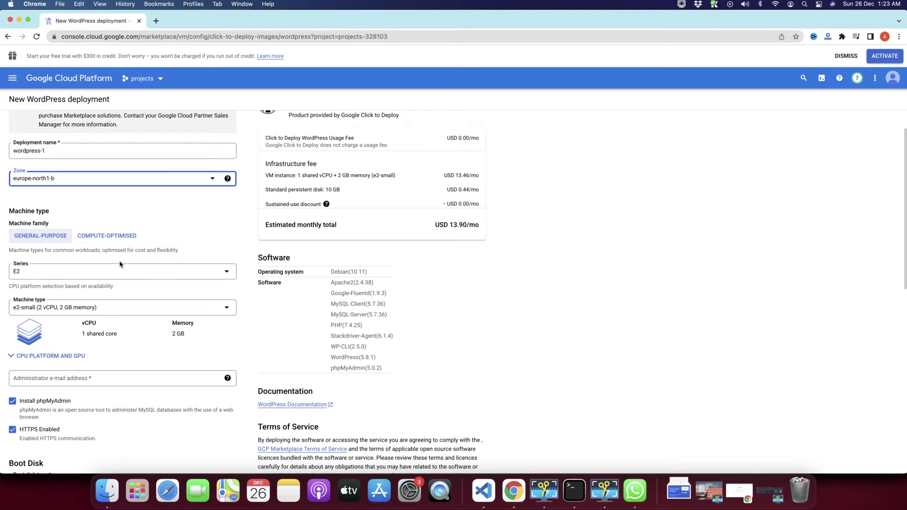
Step: Keep the General-purpose family, E2 series and e2-small (2 vCPU, 2 GB memory) machine type
{"action": "left_click", "coordinate": [37, 239]}
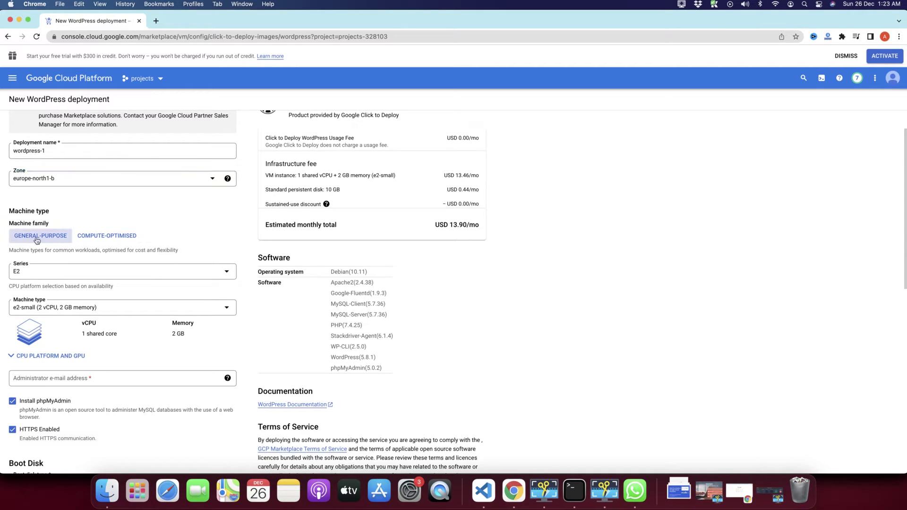
{"action": "left_click", "coordinate": [115, 242]}
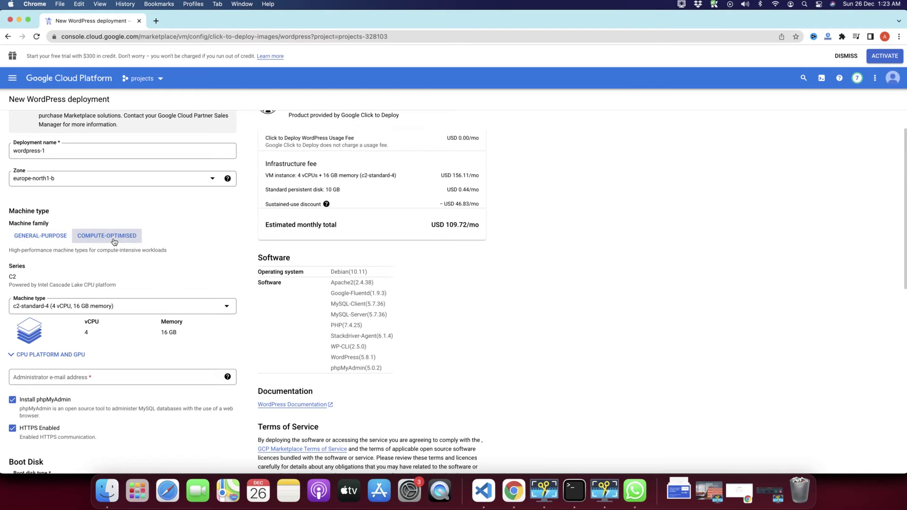
{"action": "left_click", "coordinate": [57, 243]}
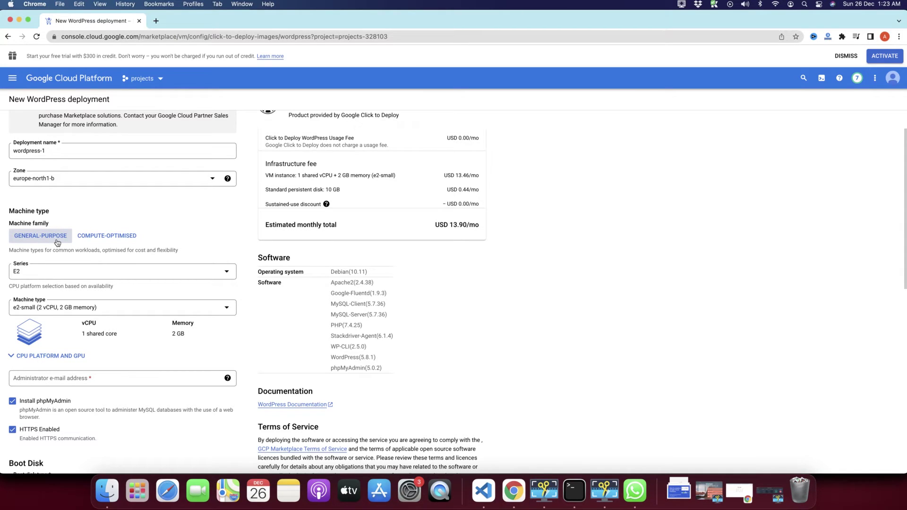
{"action": "left_click", "coordinate": [47, 274]}
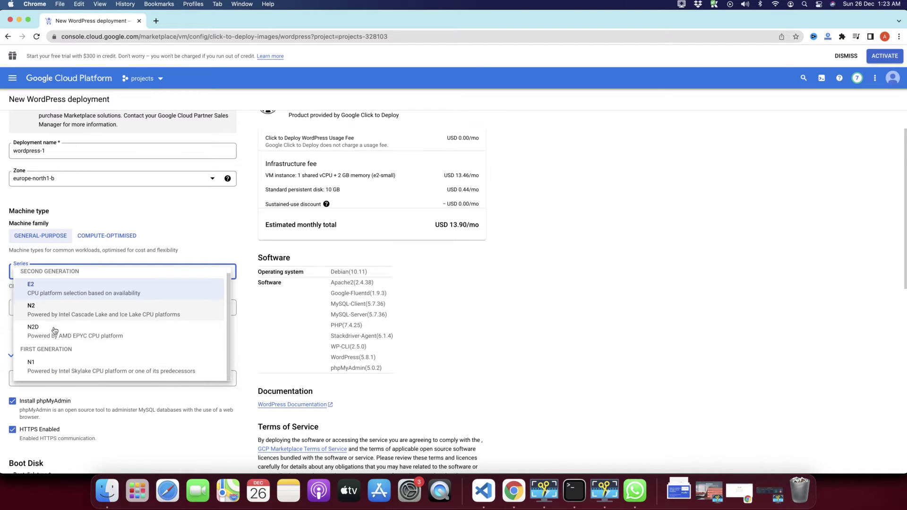
{"action": "left_click", "coordinate": [85, 246]}
{"action": "left_click", "coordinate": [101, 235]}
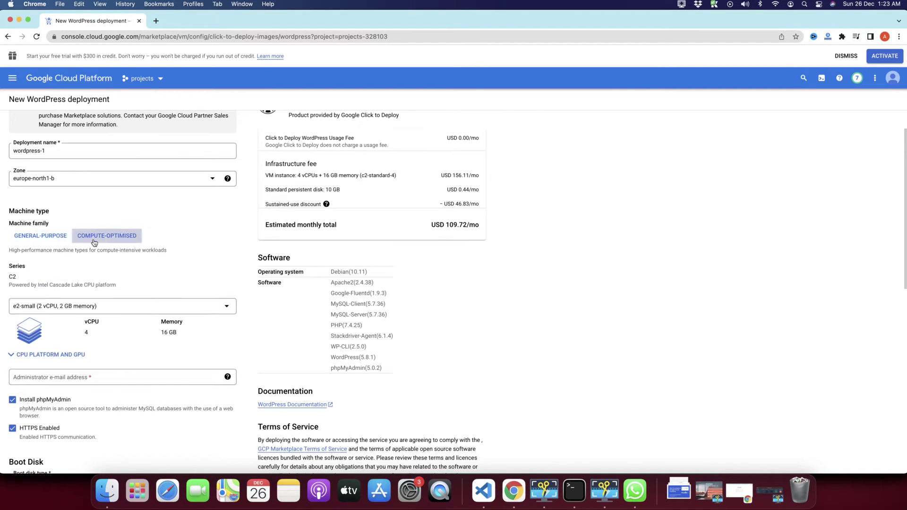
{"action": "left_click", "coordinate": [40, 237]}
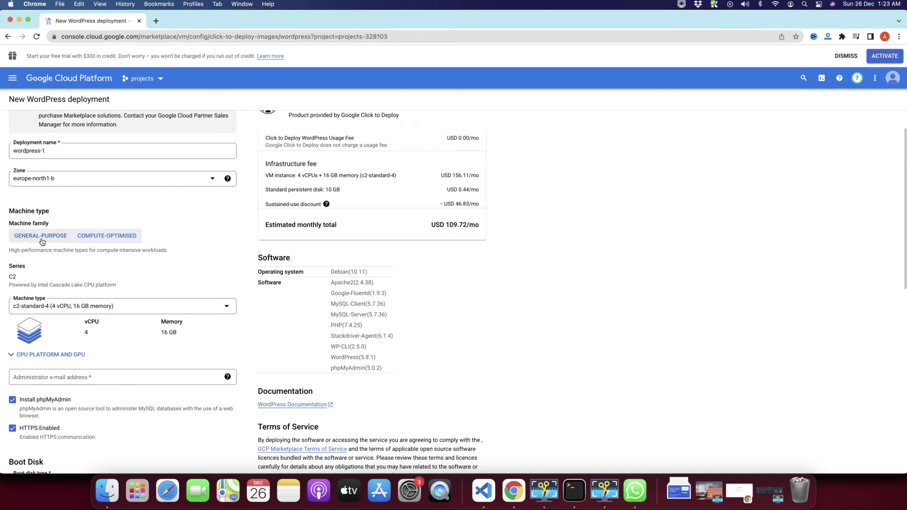
{"action": "left_click", "coordinate": [53, 313]}
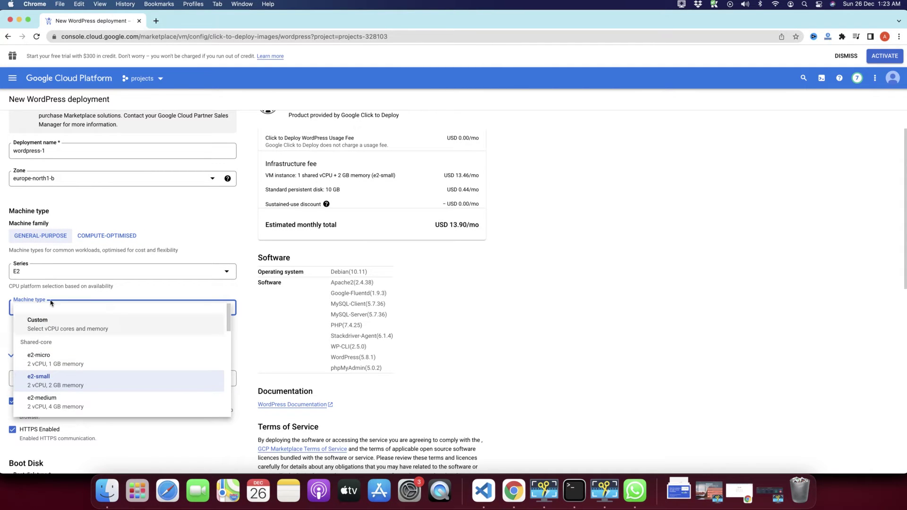
{"action": "left_click", "coordinate": [57, 294]}
{"action": "scroll", "coordinate": [100, 349], "scroll_direction": "down", "scroll_amount": 3}
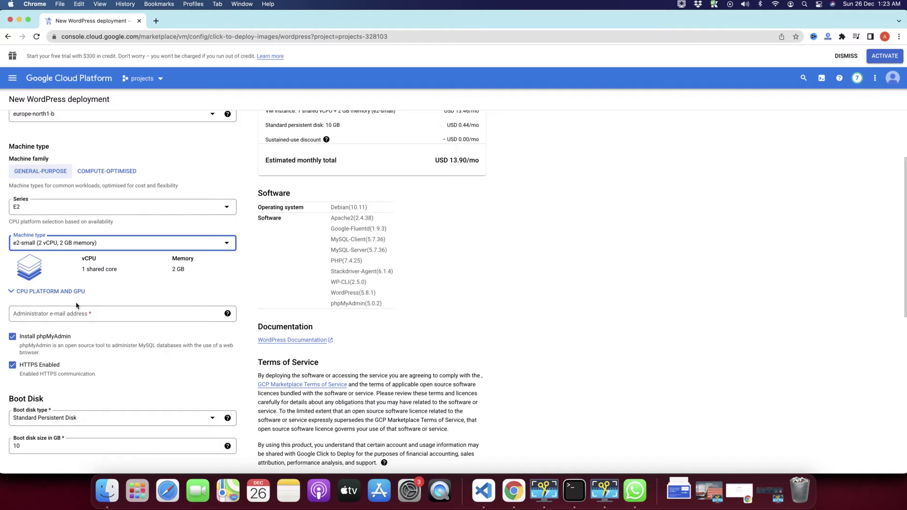
{"action": "scroll", "coordinate": [109, 314], "scroll_direction": "down", "scroll_amount": 3}
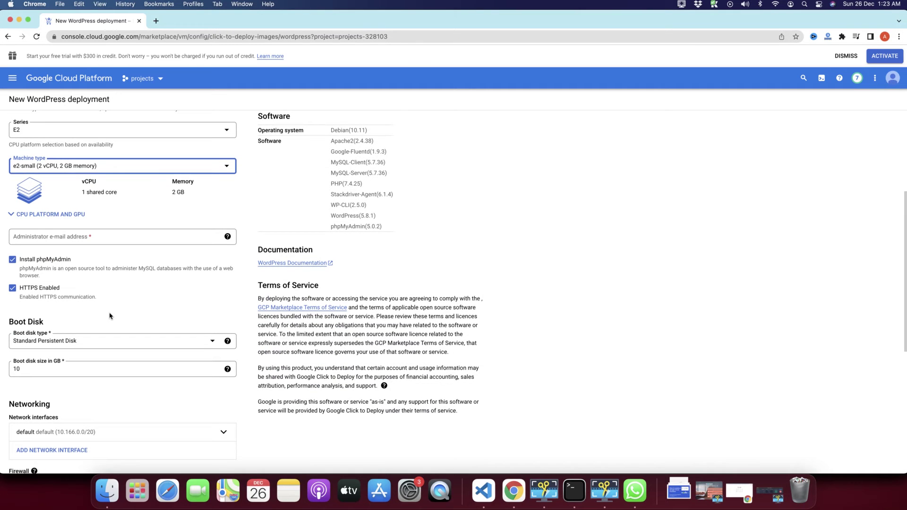
Step: Fill in the administrator e-mail address field
{"action": "left_click", "coordinate": [35, 239]}
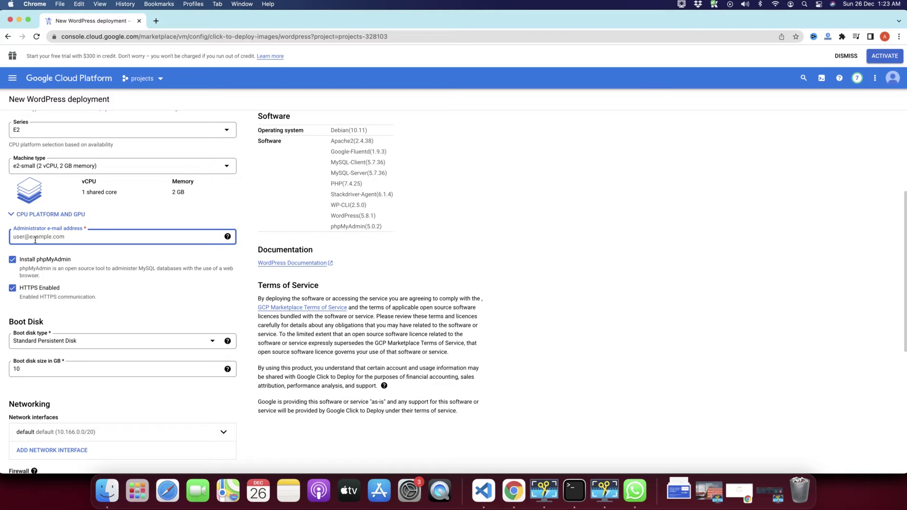
{"action": "type", "text": "test@gmail.com"}
{"action": "left_click", "coordinate": [85, 263]}
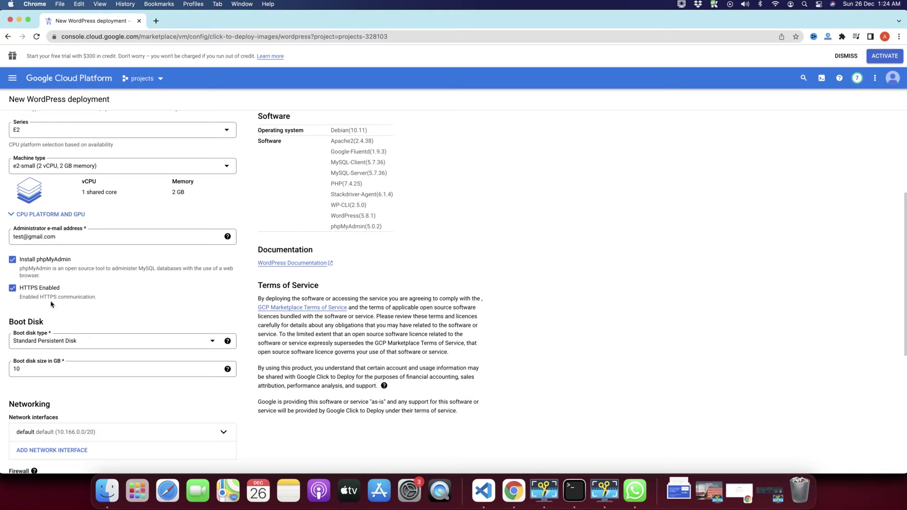
Step: Keep Allow HTTP traffic from the Internet ticked on the default network
{"action": "scroll", "coordinate": [65, 309], "scroll_direction": "down", "scroll_amount": 1}
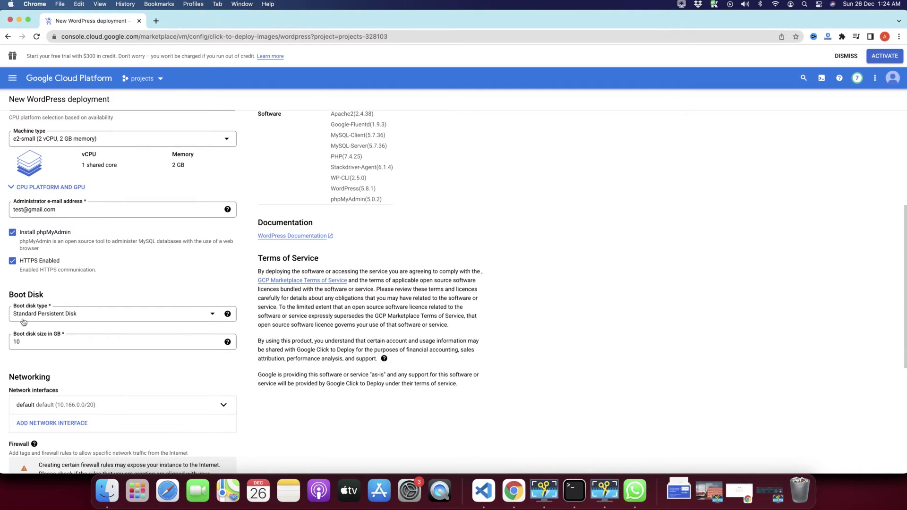
{"action": "scroll", "coordinate": [102, 307], "scroll_direction": "down", "scroll_amount": 2}
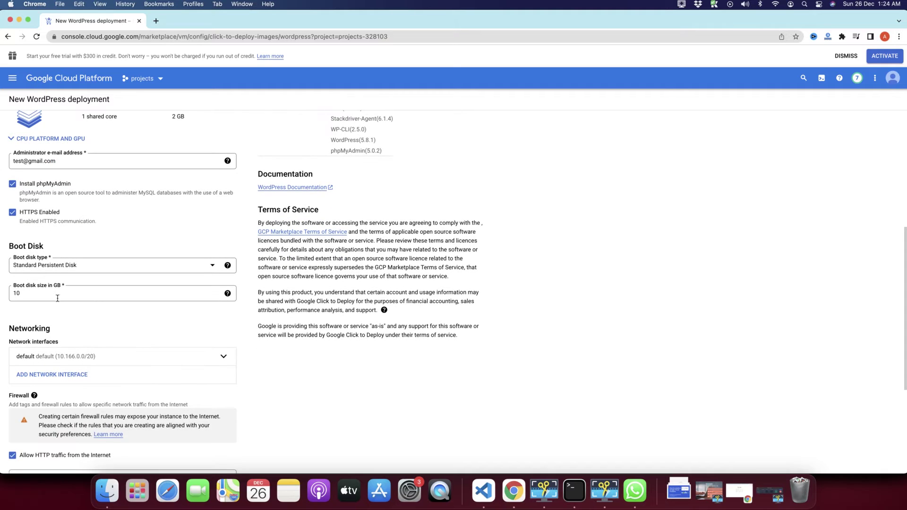
{"action": "scroll", "coordinate": [95, 339], "scroll_direction": "down", "scroll_amount": 4}
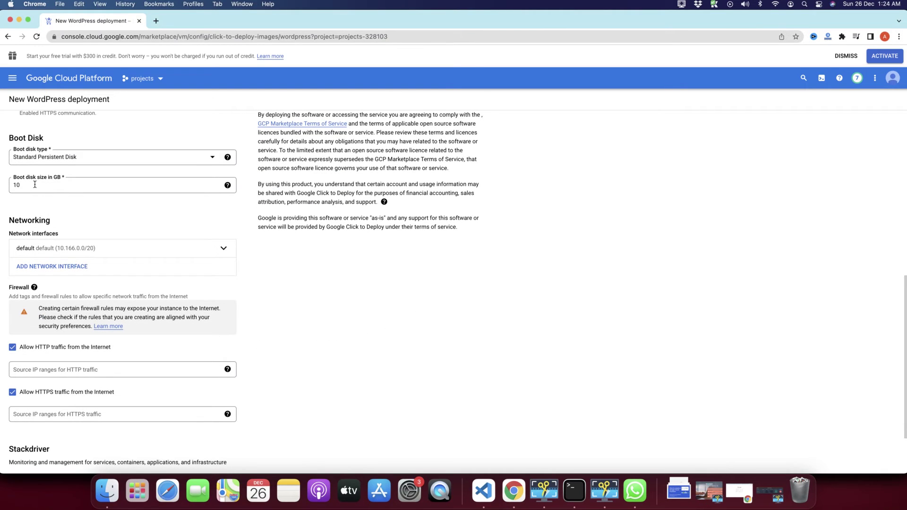
{"action": "scroll", "coordinate": [118, 294], "scroll_direction": "down", "scroll_amount": 1}
{"action": "scroll", "coordinate": [118, 294], "scroll_direction": "down", "scroll_amount": 2}
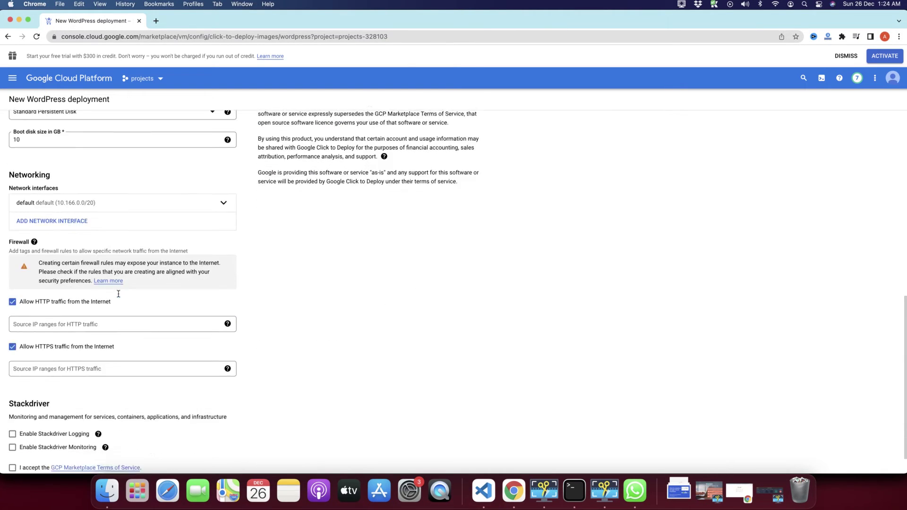
{"action": "left_click", "coordinate": [13, 272]}
{"action": "left_click", "coordinate": [13, 272]}
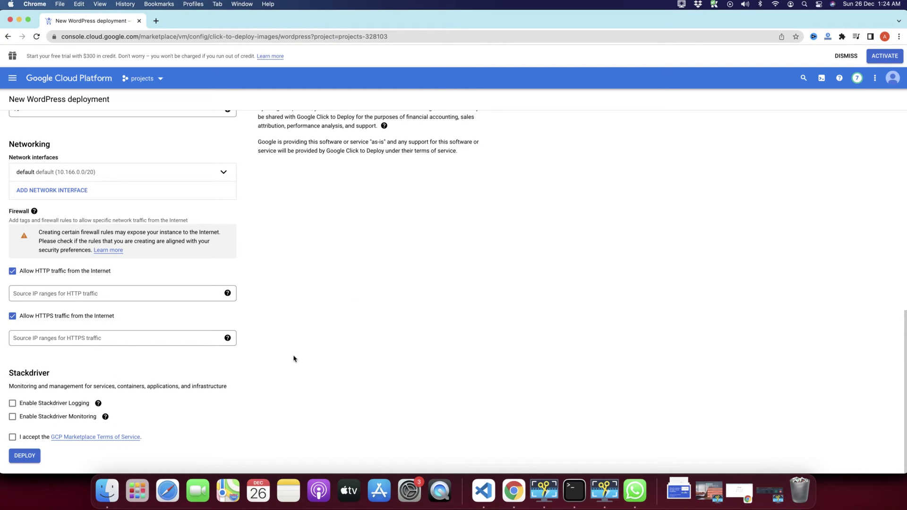
Step: Accept the GCP Marketplace Terms of Service, review fees and bundled software, and deploy wordpress-1
{"action": "left_click", "coordinate": [12, 437]}
{"action": "scroll", "coordinate": [389, 346], "scroll_direction": "up", "scroll_amount": 15}
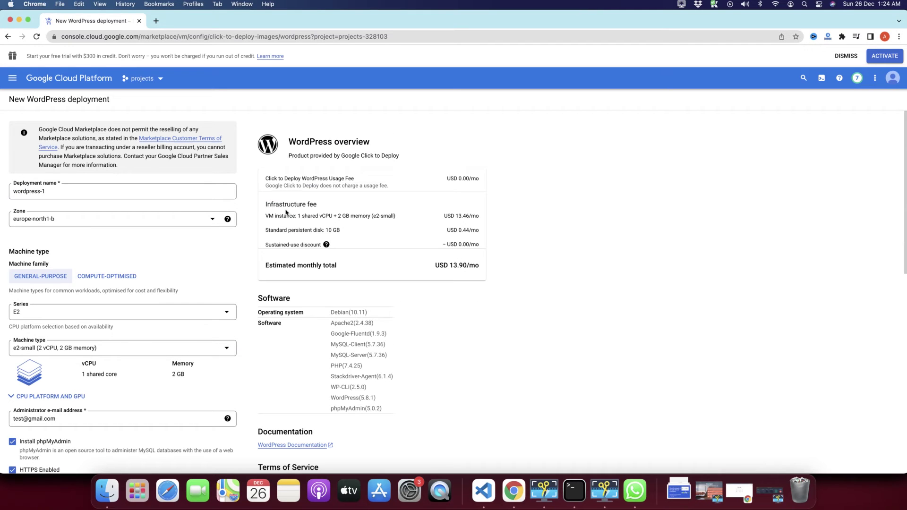
{"action": "left_click_drag", "start_coordinate": [274, 204], "coordinate": [355, 350]}
{"action": "left_click", "coordinate": [356, 351]}
{"action": "left_click_drag", "start_coordinate": [409, 414], "coordinate": [259, 300]}
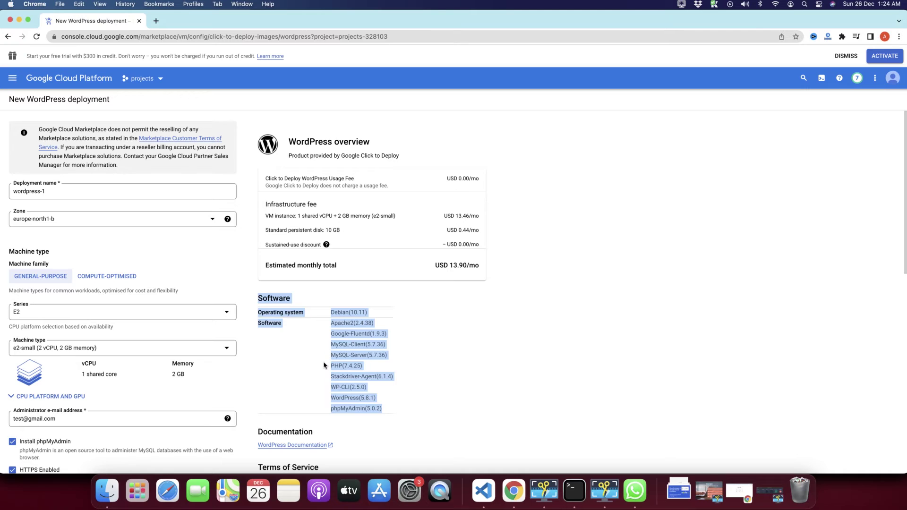
{"action": "scroll", "coordinate": [324, 366], "scroll_direction": "down", "scroll_amount": 15}
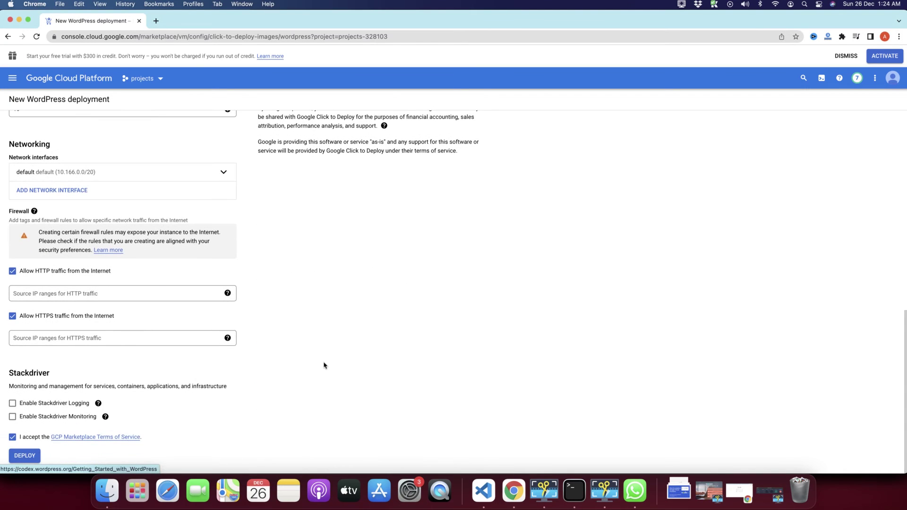
{"action": "left_click", "coordinate": [24, 457]}
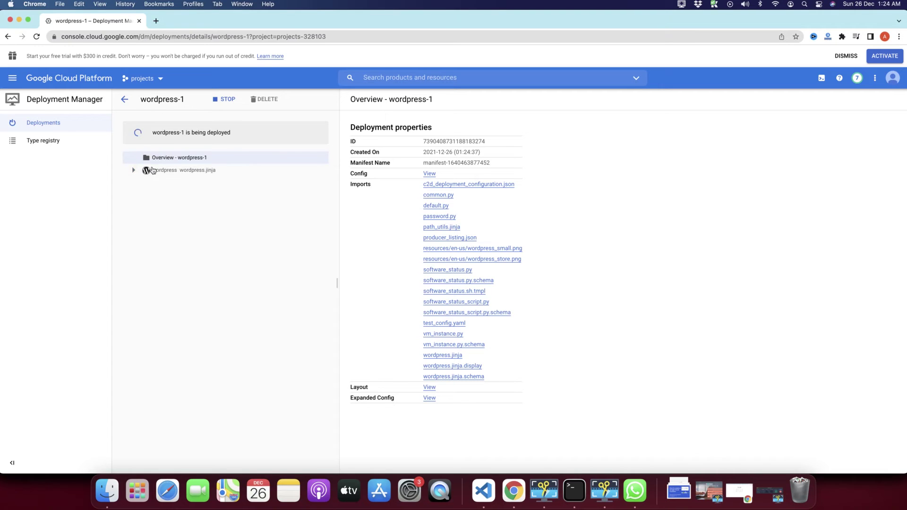
Step: Expand wordpress.jinja in the Deployment Manager tree and show the WordPress details panel
{"action": "left_click", "coordinate": [132, 170]}
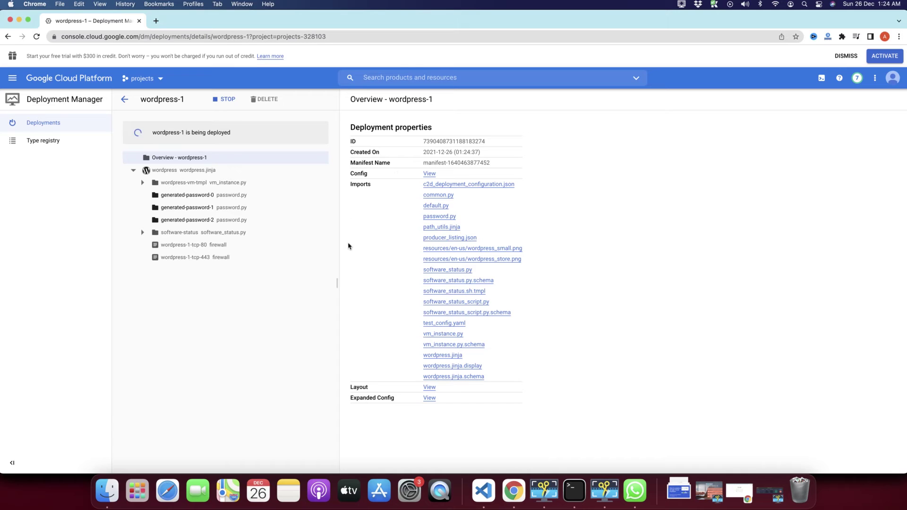
{"action": "left_click", "coordinate": [302, 170]}
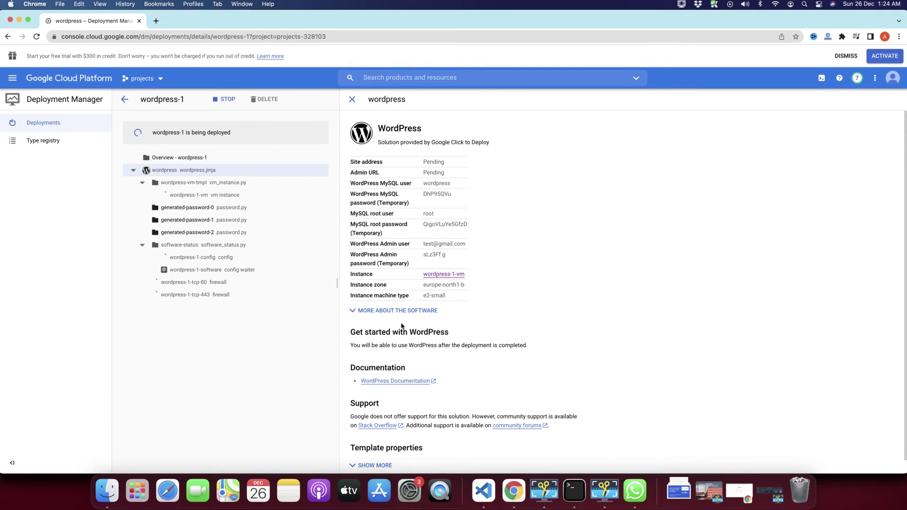
{"action": "scroll", "coordinate": [565, 293], "scroll_direction": "down", "scroll_amount": 1}
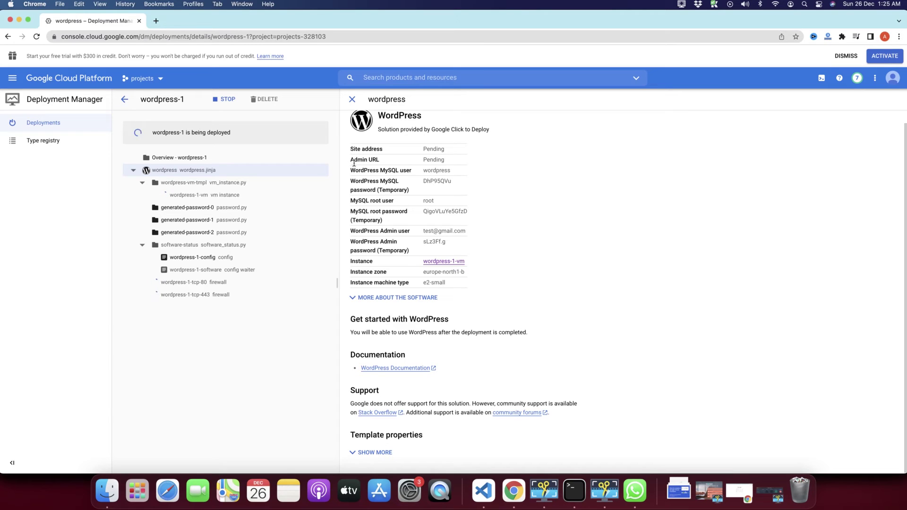
Step: Review the admin URL, MySQL user names, temporary root password and WordPress admin user
{"action": "left_click_drag", "start_coordinate": [353, 163], "coordinate": [394, 167]}
{"action": "left_click", "coordinate": [394, 167]}
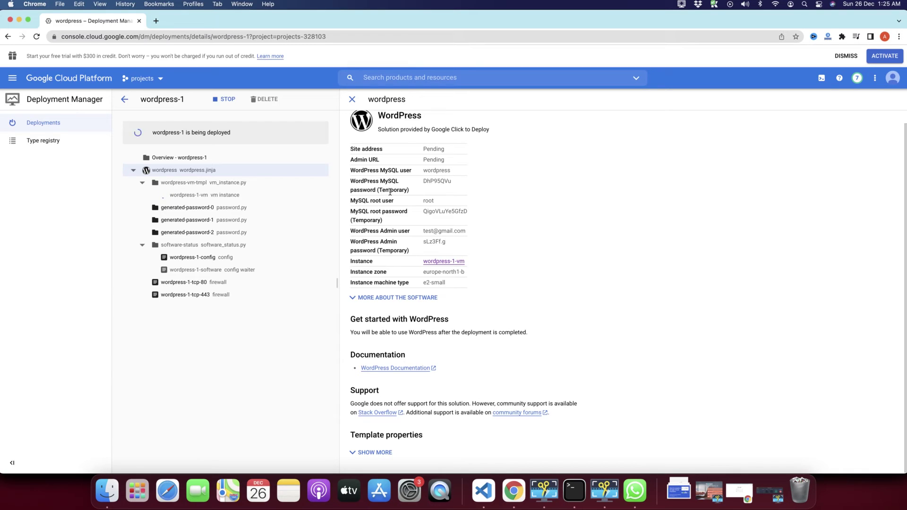
{"action": "double_click", "coordinate": [434, 170]}
{"action": "left_click", "coordinate": [435, 169]}
{"action": "double_click", "coordinate": [429, 201]}
{"action": "double_click", "coordinate": [424, 212]}
{"action": "left_click", "coordinate": [393, 232]}
{"action": "left_click_drag", "start_coordinate": [421, 233], "coordinate": [443, 242]}
{"action": "left_click", "coordinate": [463, 243]}
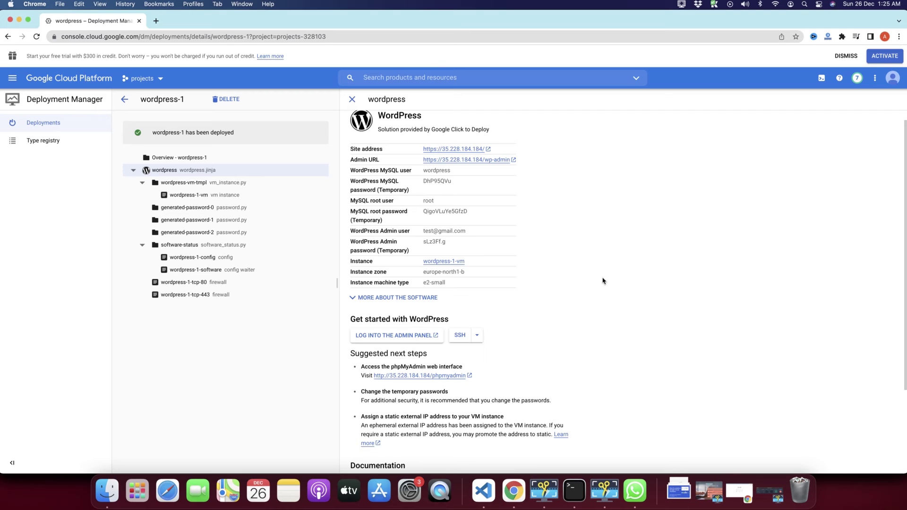
Step: Open the WordPress admin panel link, then close the resulting privacy error tab
{"action": "scroll", "coordinate": [609, 279], "scroll_direction": "down", "scroll_amount": 5}
{"action": "scroll", "coordinate": [609, 279], "scroll_direction": "up", "scroll_amount": 5}
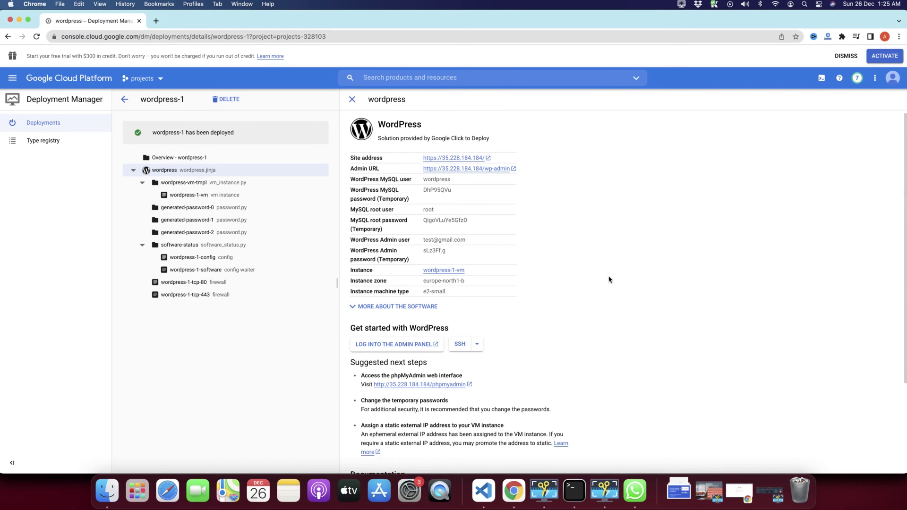
{"action": "left_click", "coordinate": [402, 350]}
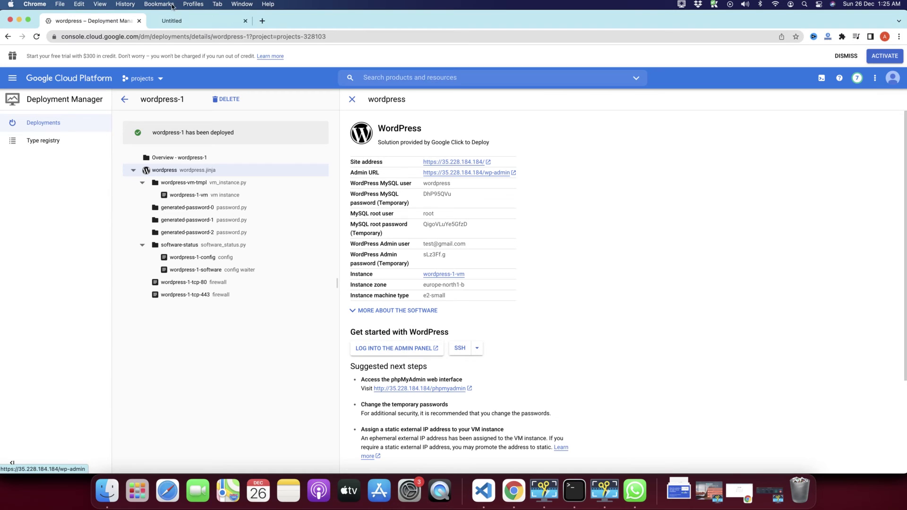
{"action": "left_click", "coordinate": [173, 20]}
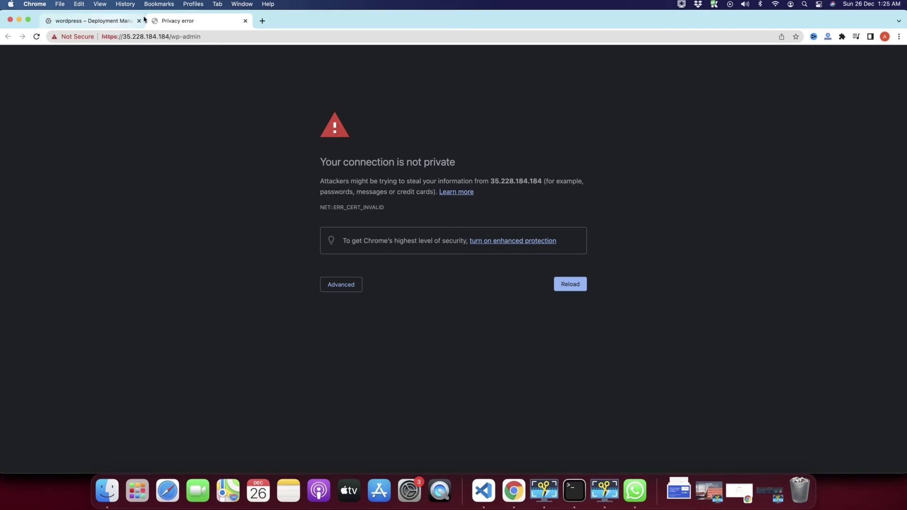
{"action": "left_click", "coordinate": [245, 21]}
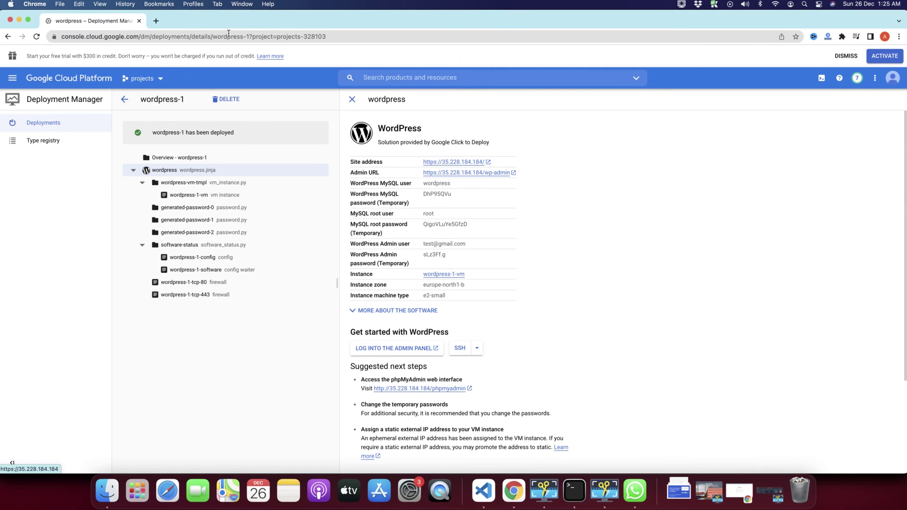
{"action": "left_click", "coordinate": [201, 21]}
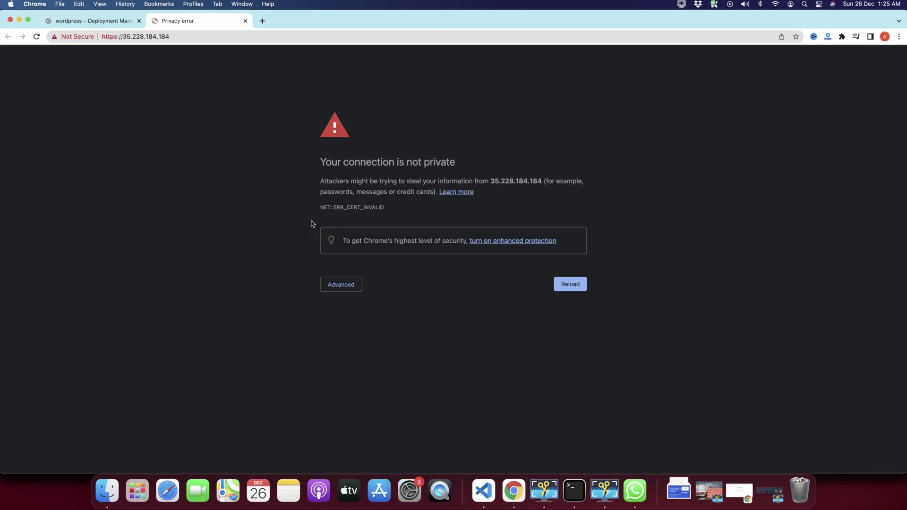
{"action": "left_click", "coordinate": [117, 36]}
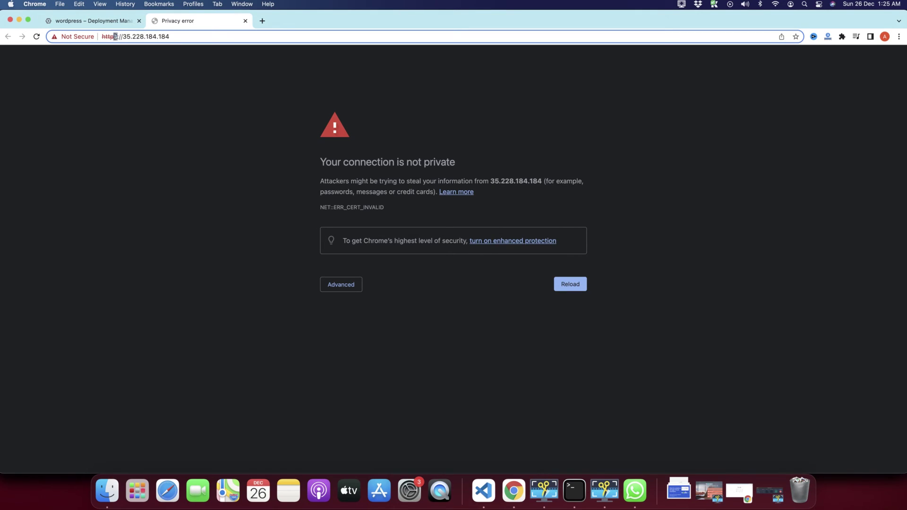
{"action": "left_click", "coordinate": [175, 157]}
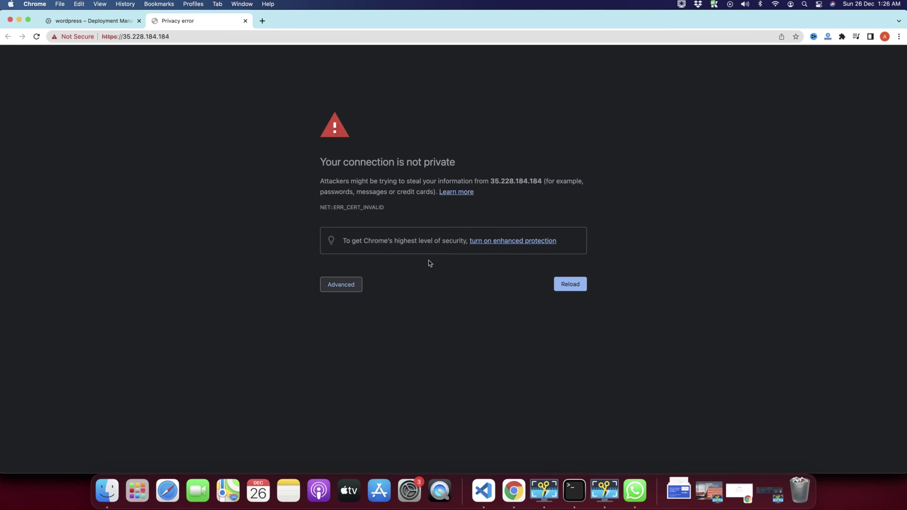
{"action": "double_click", "coordinate": [116, 37]}
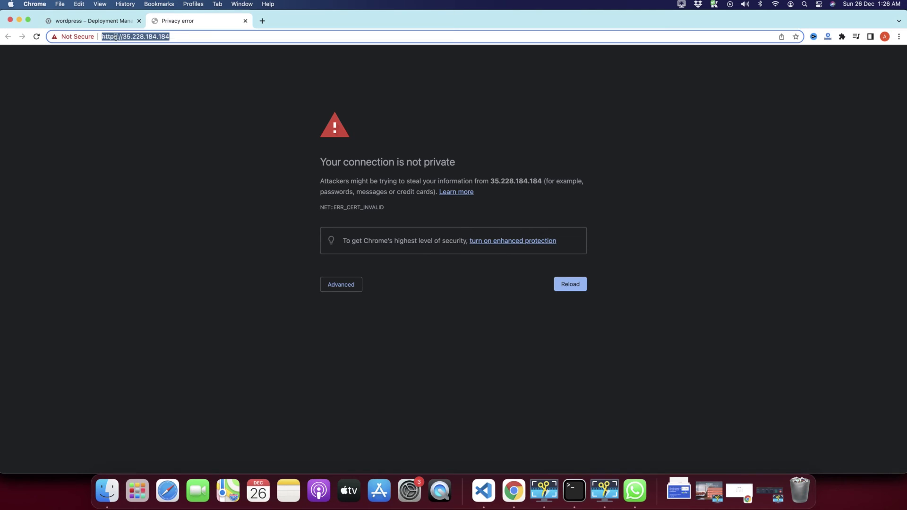
{"action": "key", "text": "Left"}
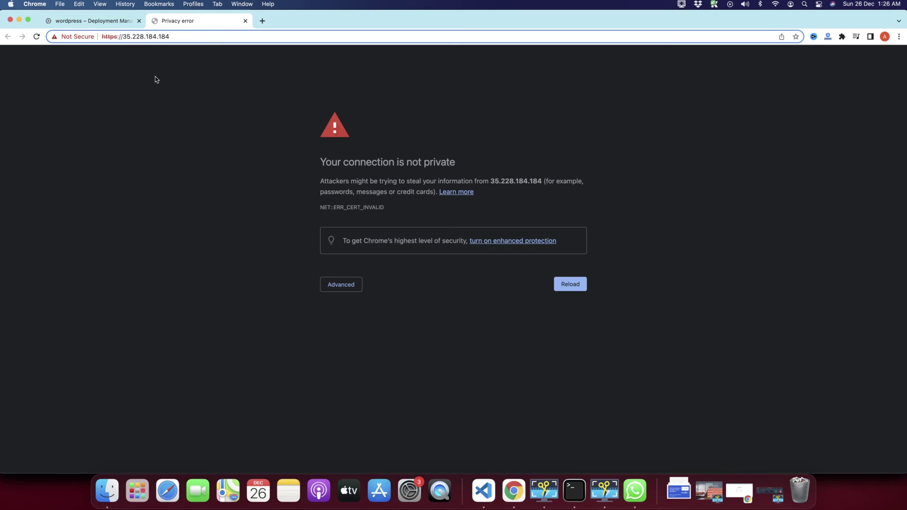
{"action": "key", "text": "BackSpace"}
{"action": "key", "text": "Return"}
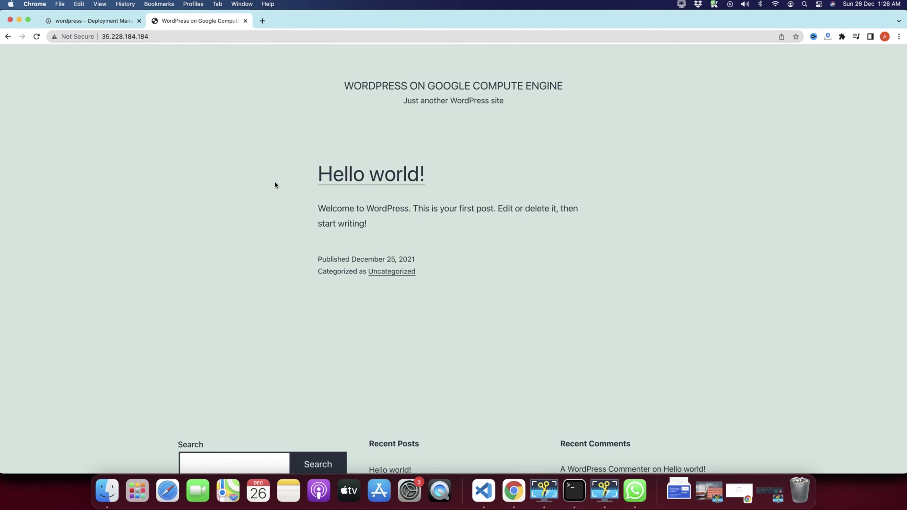
Step: Load the WordPress admin login page at 35.228.184.184/wp-admin
{"action": "scroll", "coordinate": [262, 188], "scroll_direction": "down", "scroll_amount": 5}
{"action": "scroll", "coordinate": [261, 188], "scroll_direction": "up", "scroll_amount": 5}
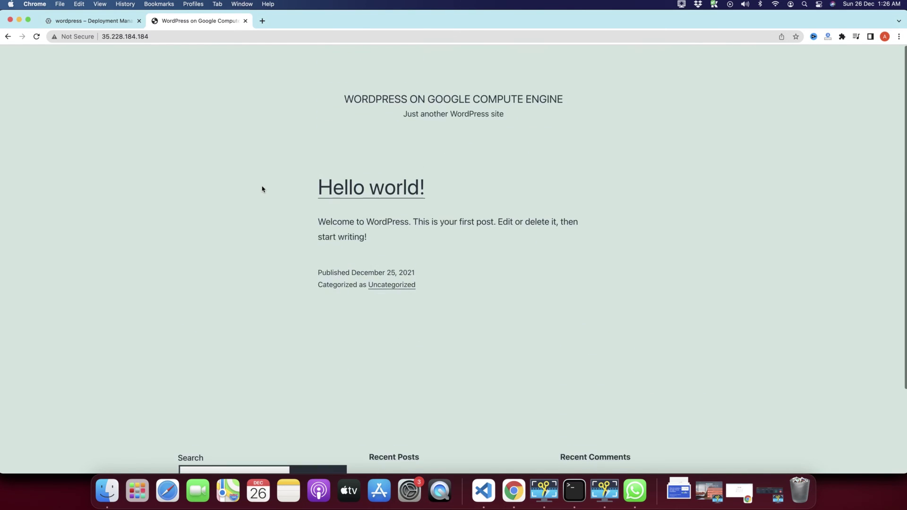
{"action": "left_click", "coordinate": [122, 23]}
{"action": "left_click", "coordinate": [180, 23]}
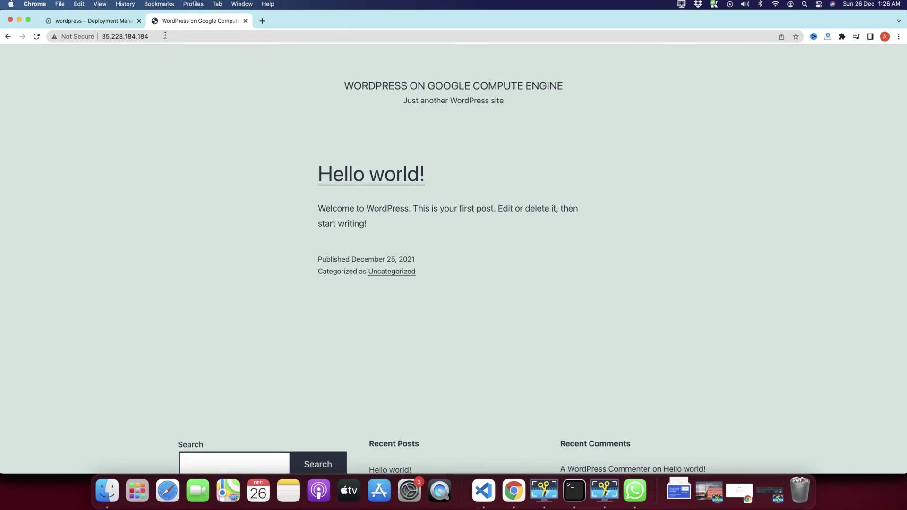
{"action": "left_click", "coordinate": [183, 35]}
{"action": "type", "text": "/wp-admin"}
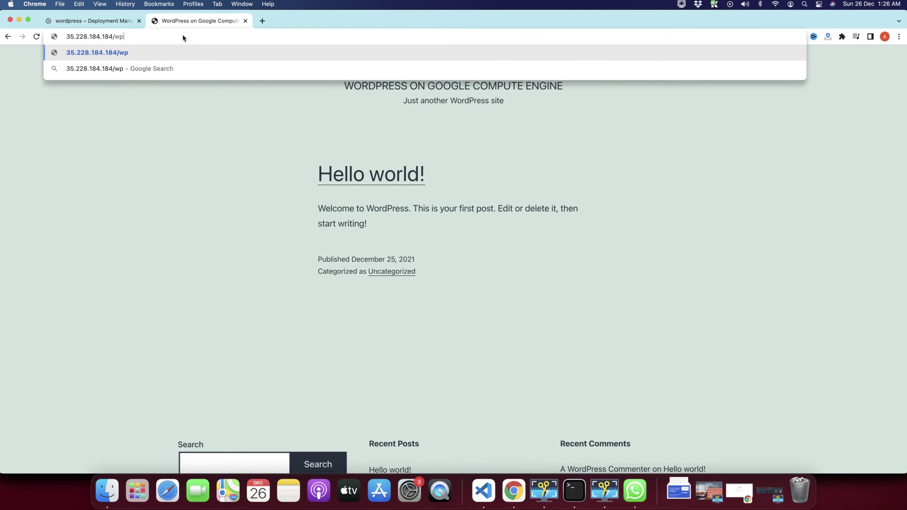
{"action": "key", "text": "Return"}
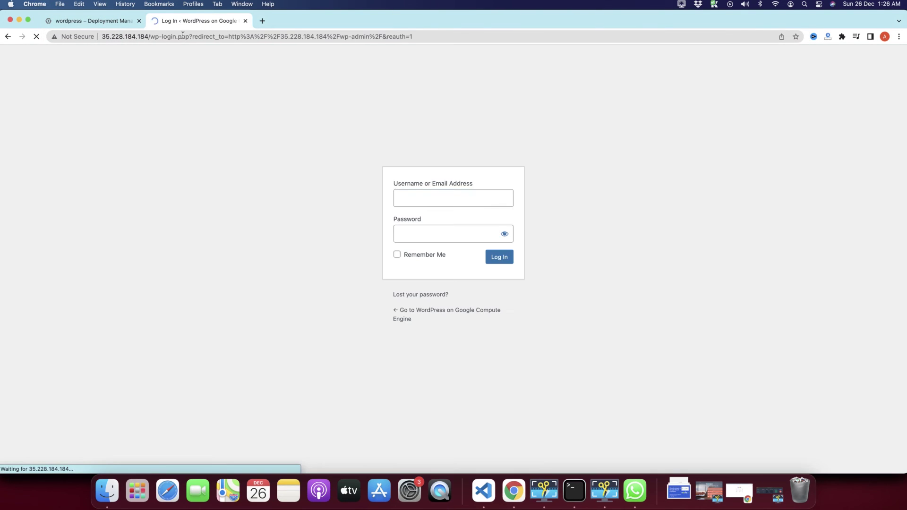
Step: Copy the WordPress admin user from the deployment details into the login username field
{"action": "left_click", "coordinate": [437, 198]}
{"action": "left_click", "coordinate": [291, 172]}
{"action": "key", "text": "ctrl+shift+Tab"}
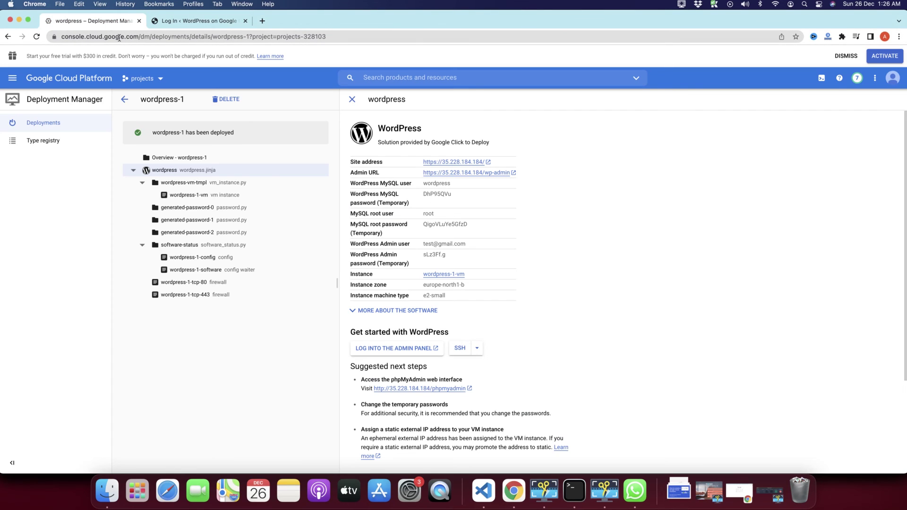
{"action": "triple_click", "coordinate": [447, 248]}
{"action": "key", "text": "super+c"}
{"action": "left_click", "coordinate": [210, 21]}
{"action": "key", "text": "super+v"}
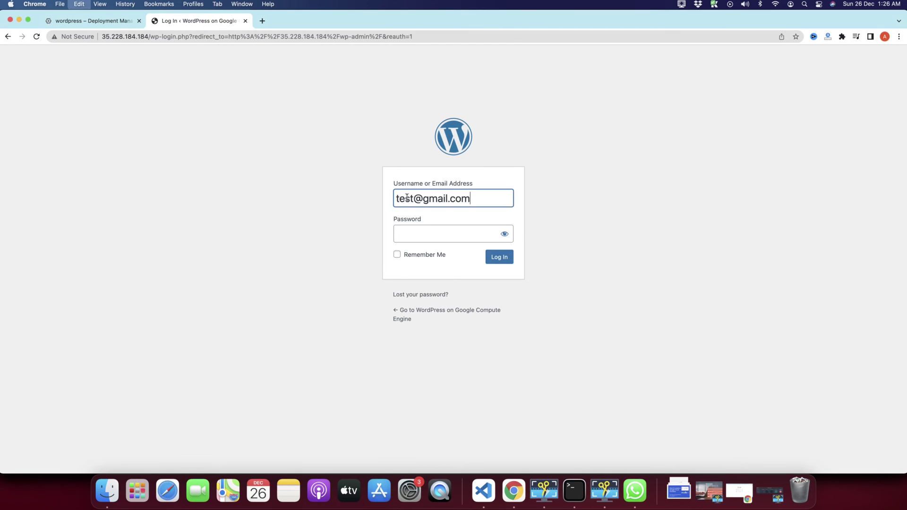
Step: Paste the temporary admin password into the password field and log in to WordPress
{"action": "left_click", "coordinate": [81, 26]}
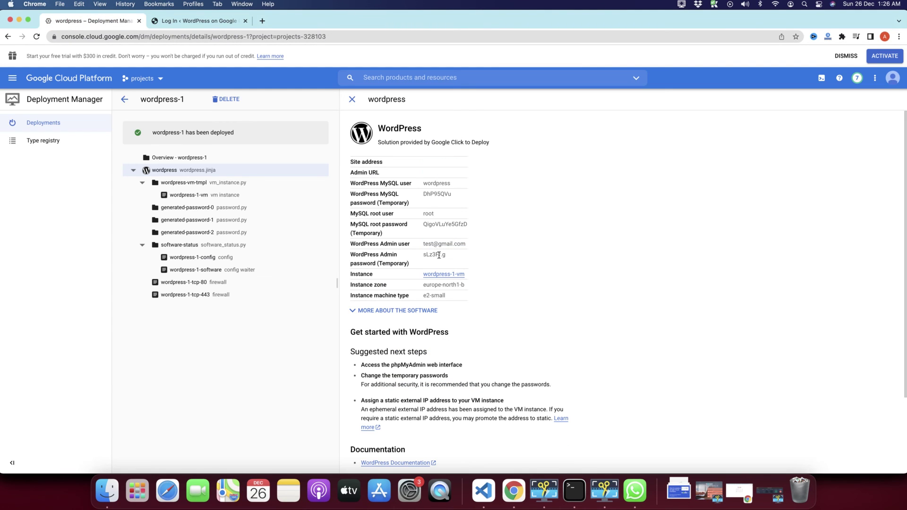
{"action": "left_click_drag", "start_coordinate": [439, 256], "coordinate": [423, 256]}
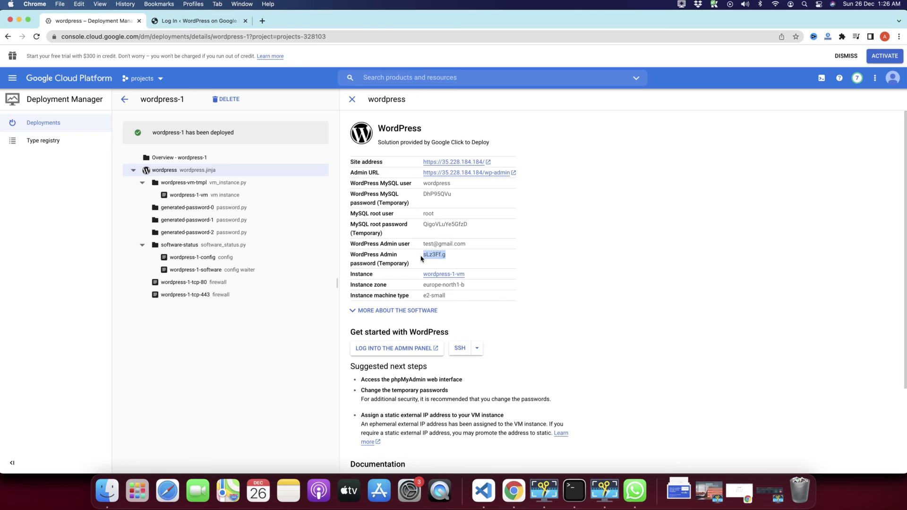
{"action": "left_click", "coordinate": [225, 27]}
{"action": "left_click", "coordinate": [449, 231]}
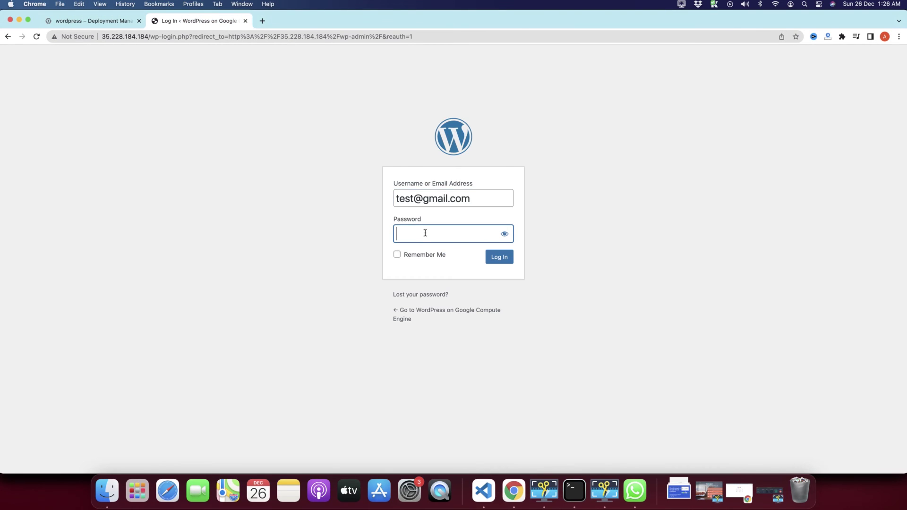
{"action": "key", "text": "super+v"}
{"action": "left_click", "coordinate": [495, 258]}
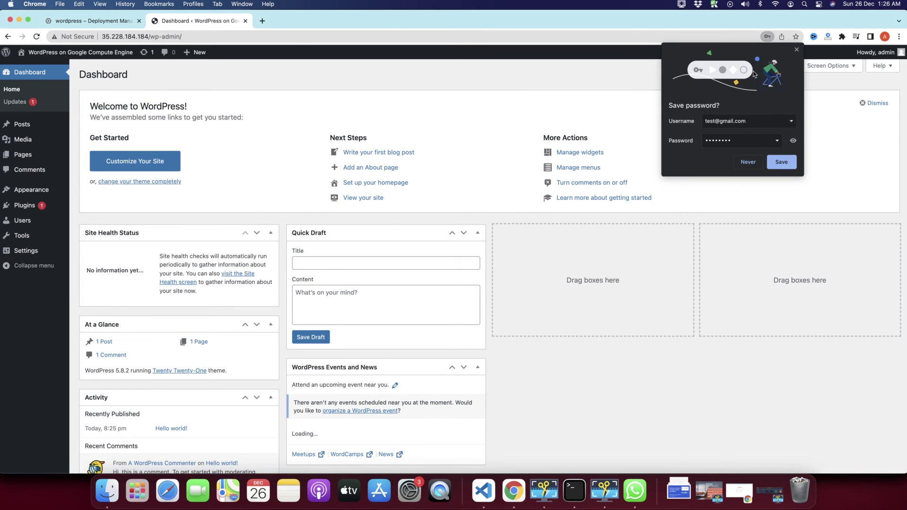
Step: Dismiss Chrome's save-password bubble and go back to the wordpress-1 deployment details
{"action": "left_click", "coordinate": [797, 52]}
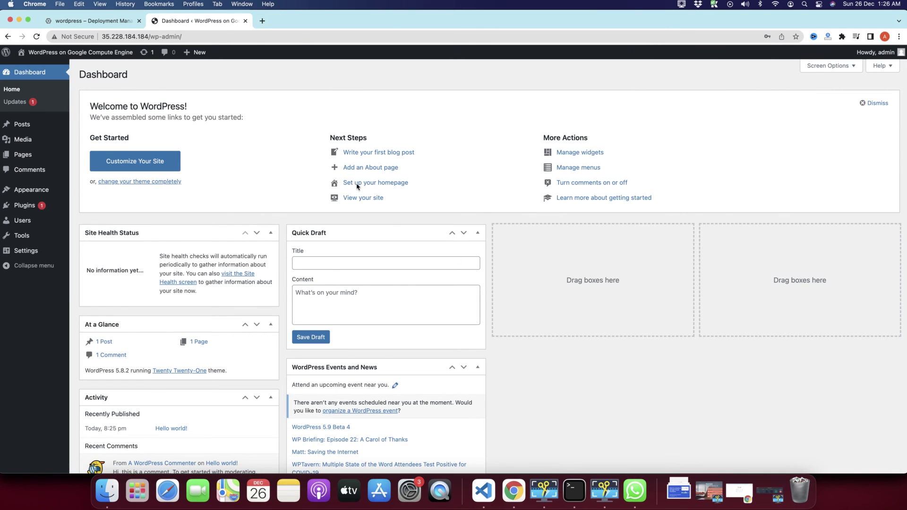
{"action": "scroll", "coordinate": [349, 260], "scroll_direction": "down", "scroll_amount": 5}
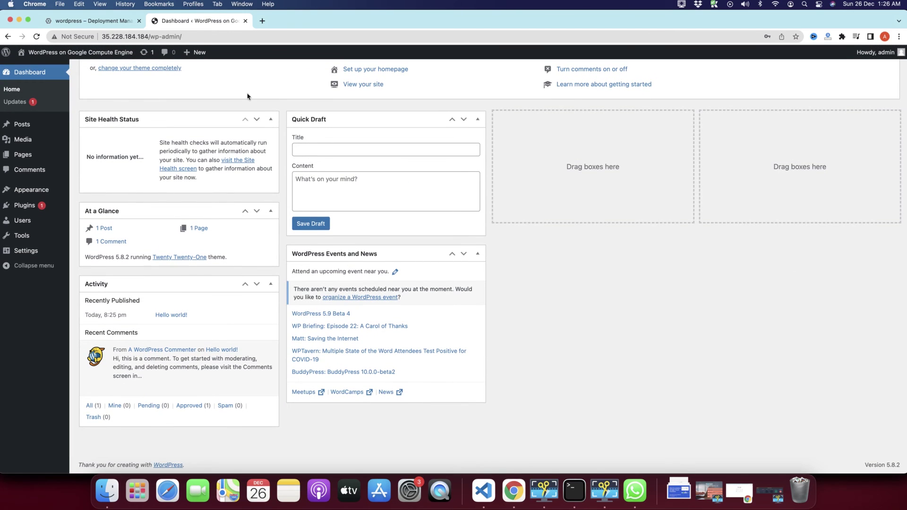
{"action": "scroll", "coordinate": [114, 109], "scroll_direction": "up", "scroll_amount": 5}
{"action": "left_click", "coordinate": [107, 24]}
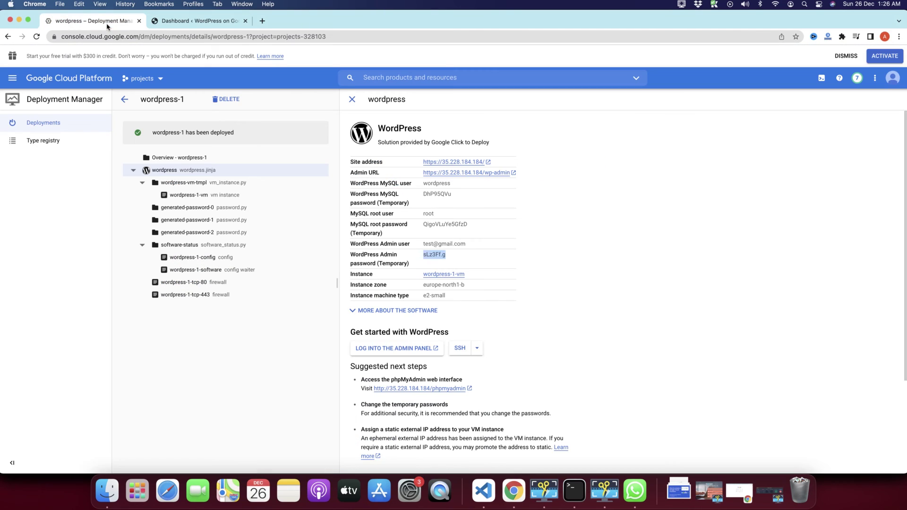
{"action": "left_click_drag", "start_coordinate": [447, 256], "coordinate": [403, 243]}
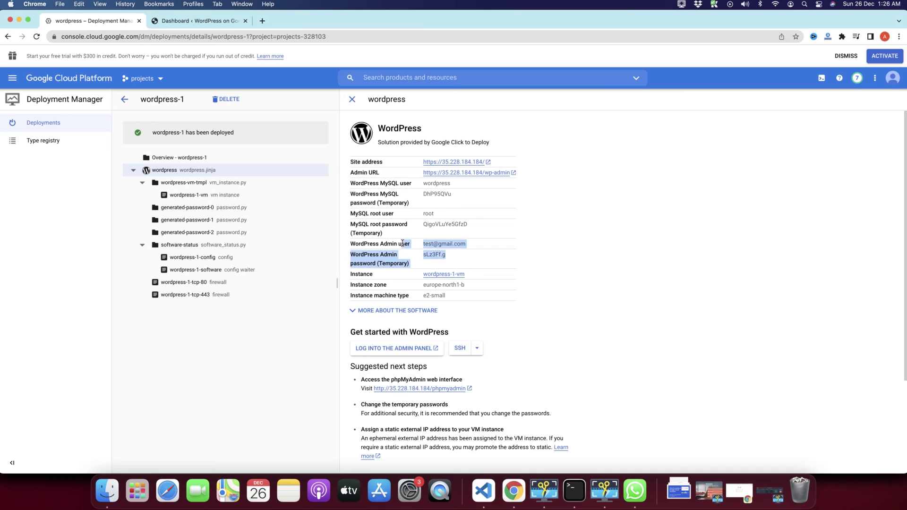
{"action": "left_click", "coordinate": [435, 257]}
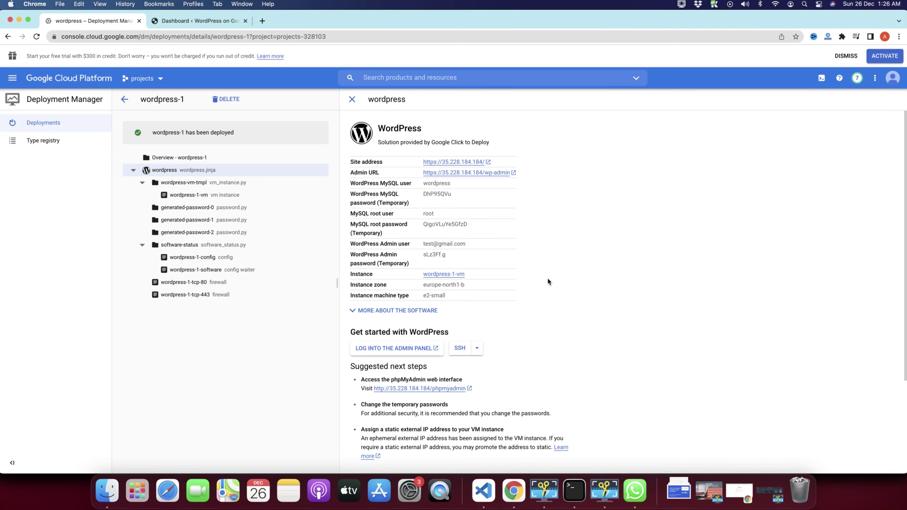
{"action": "left_click", "coordinate": [177, 21]}
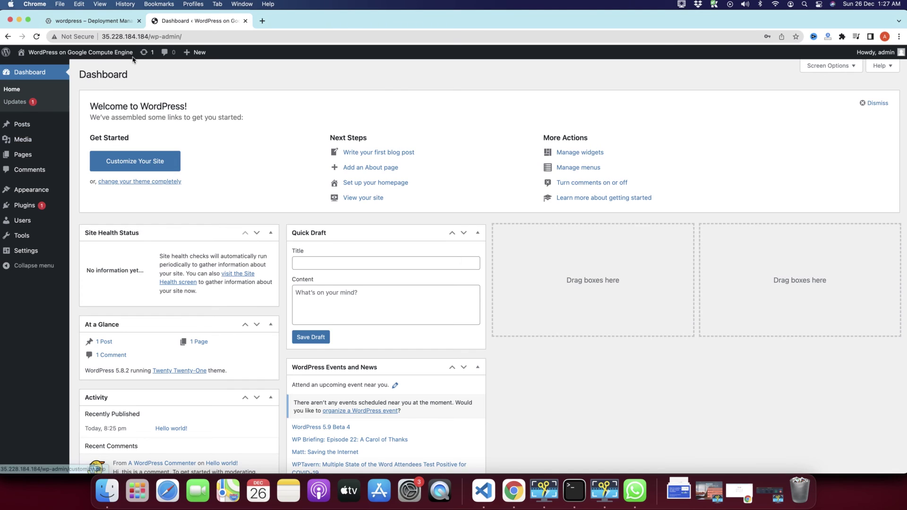
{"action": "left_click", "coordinate": [108, 26]}
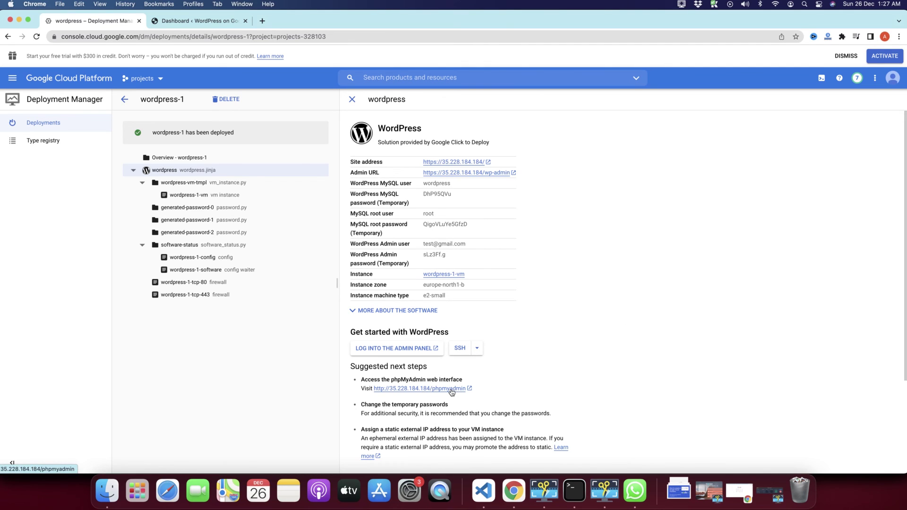
Step: Open phpMyAdmin in a new tab and paste the MySQL root user name into its login form
{"action": "left_click", "coordinate": [451, 392]}
{"action": "left_click", "coordinate": [164, 21]}
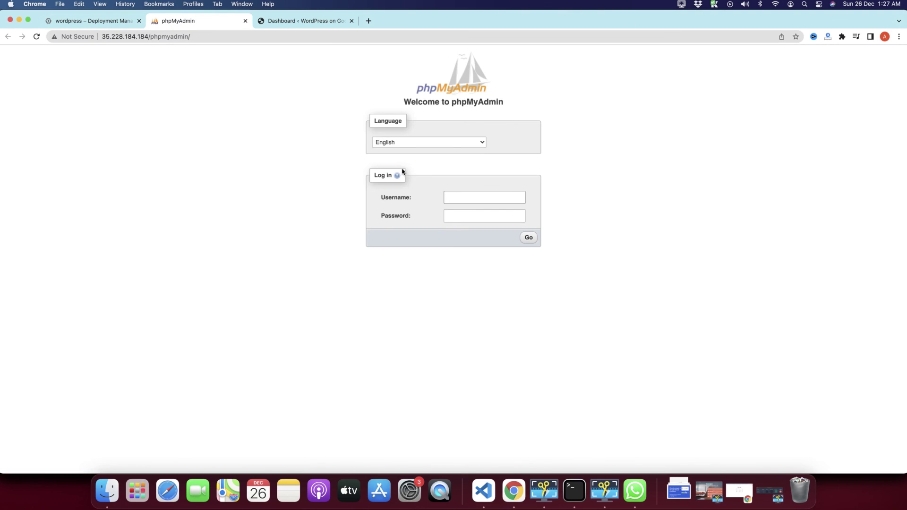
{"action": "left_click", "coordinate": [89, 19]}
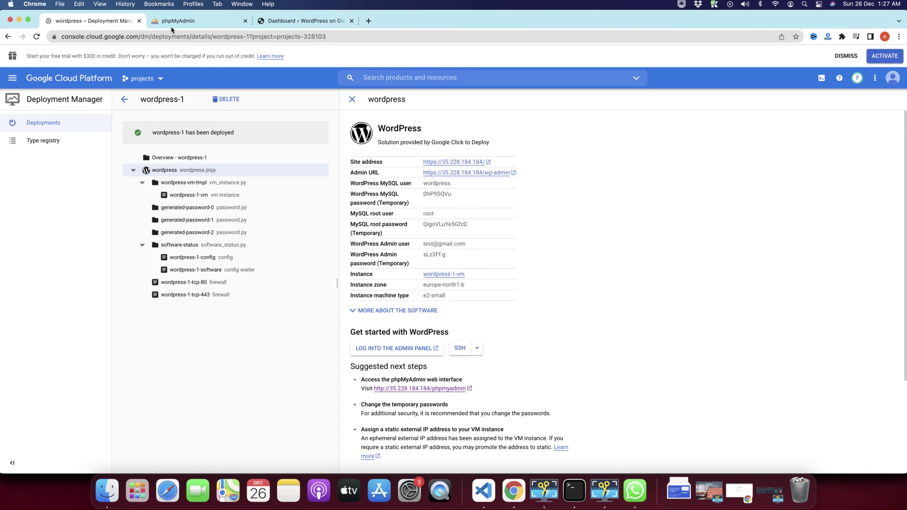
{"action": "double_click", "coordinate": [428, 213]}
{"action": "key", "text": "super+c"}
{"action": "left_click", "coordinate": [196, 23]}
{"action": "key", "text": "super+v"}
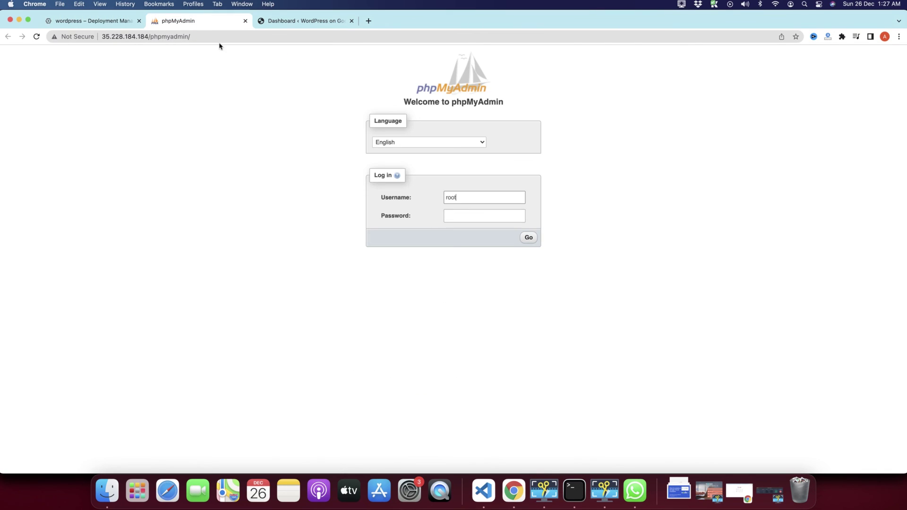
Step: Copy the MySQL root password into the phpMyAdmin password field and log in
{"action": "left_click", "coordinate": [101, 25]}
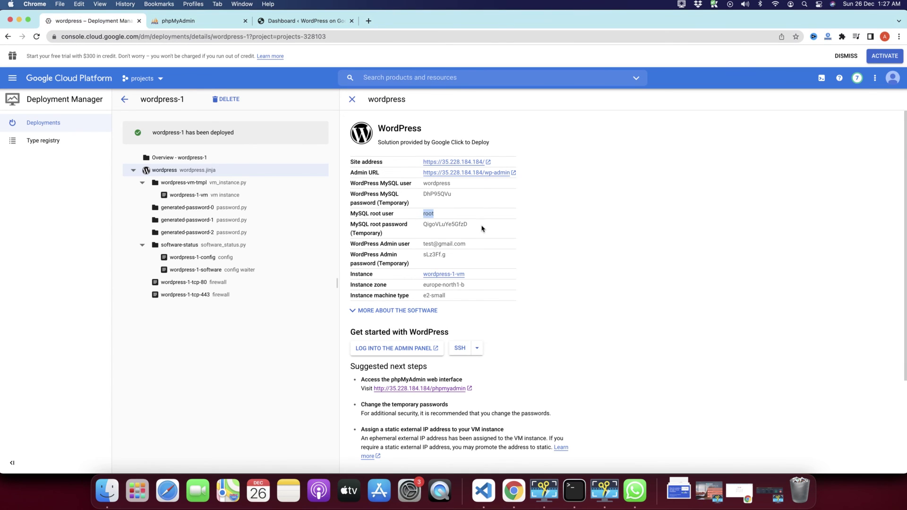
{"action": "left_click_drag", "start_coordinate": [469, 225], "coordinate": [422, 224]}
{"action": "key", "text": "super+c"}
{"action": "left_click", "coordinate": [196, 24]}
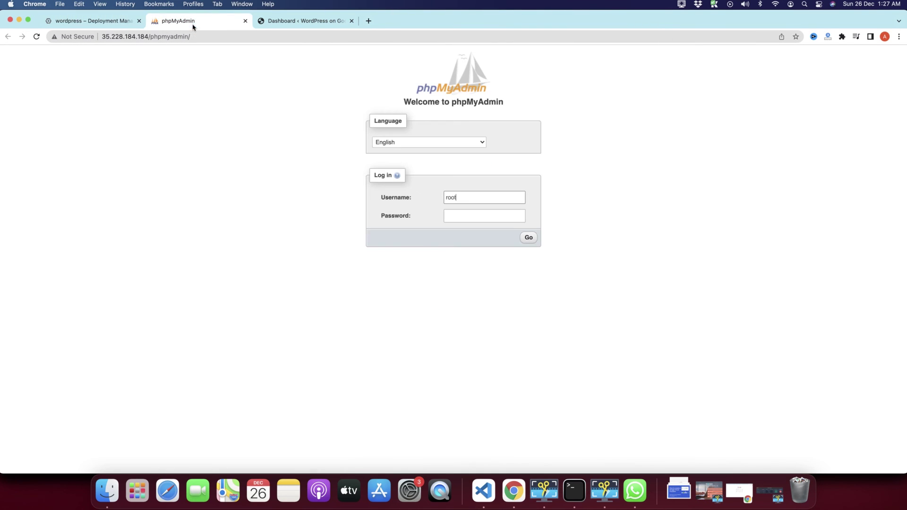
{"action": "left_click", "coordinate": [457, 216]}
{"action": "key", "text": "super+v"}
{"action": "left_click", "coordinate": [529, 238]}
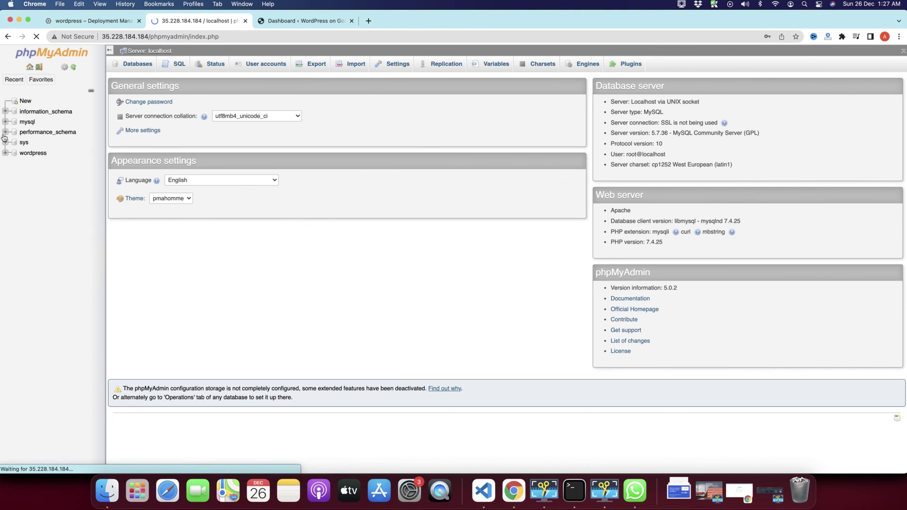
Step: Browse the wordpress database's 12 tables and the empty wp_links table, then return to deployment details
{"action": "left_click", "coordinate": [796, 50]}
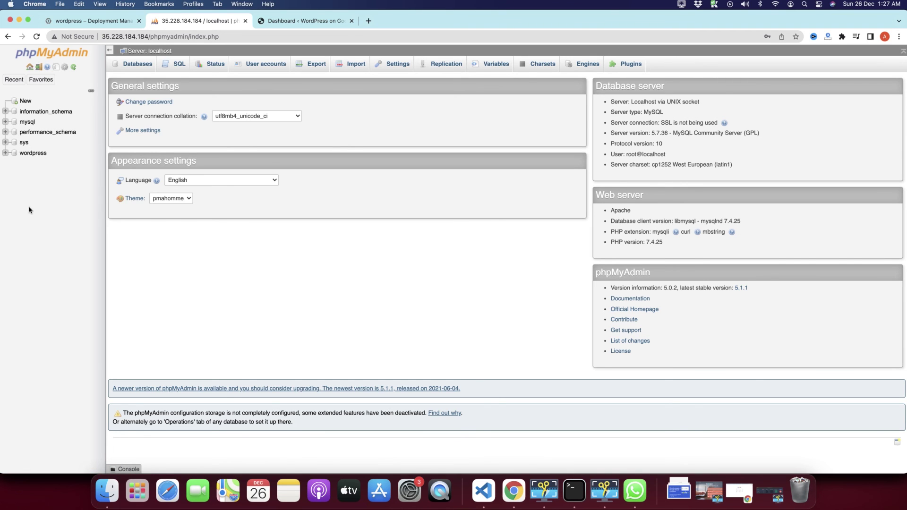
{"action": "left_click", "coordinate": [22, 154]}
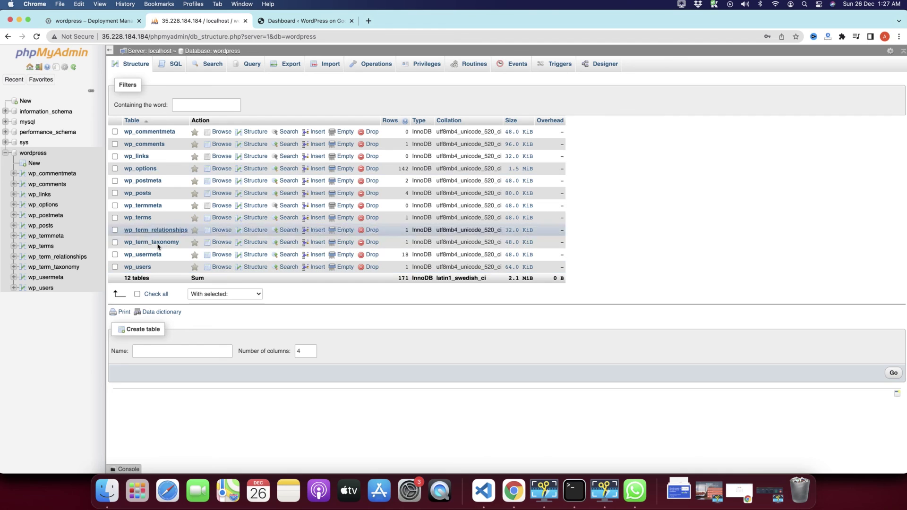
{"action": "left_click", "coordinate": [140, 156]}
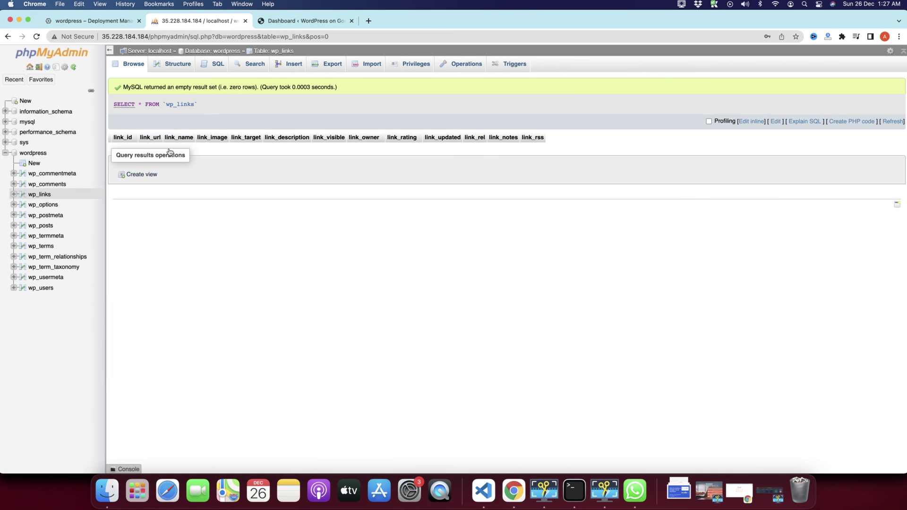
{"action": "left_click", "coordinate": [95, 21]}
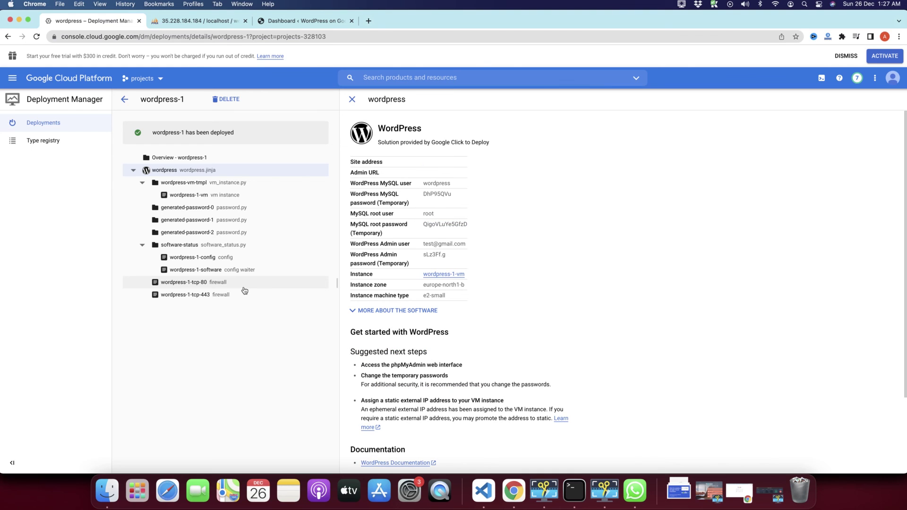
{"action": "scroll", "coordinate": [448, 378], "scroll_direction": "down", "scroll_amount": 3}
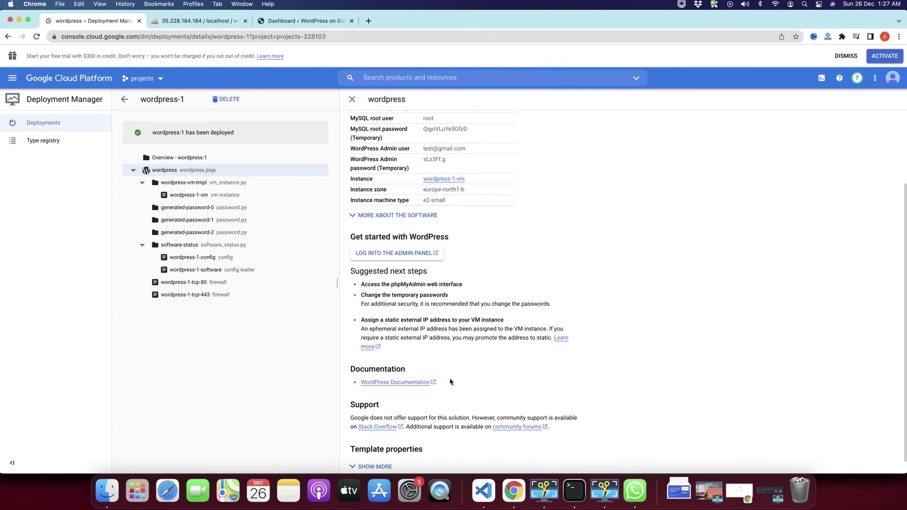